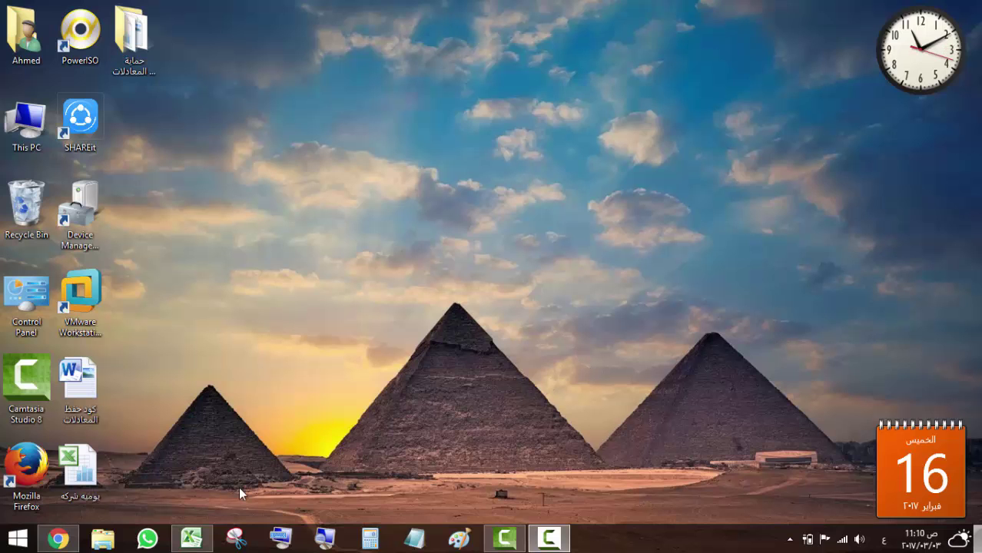
# Restore the Excel workbook يوميه شركه from the taskbar so it fills the screen.
pyautogui.click(191, 537)
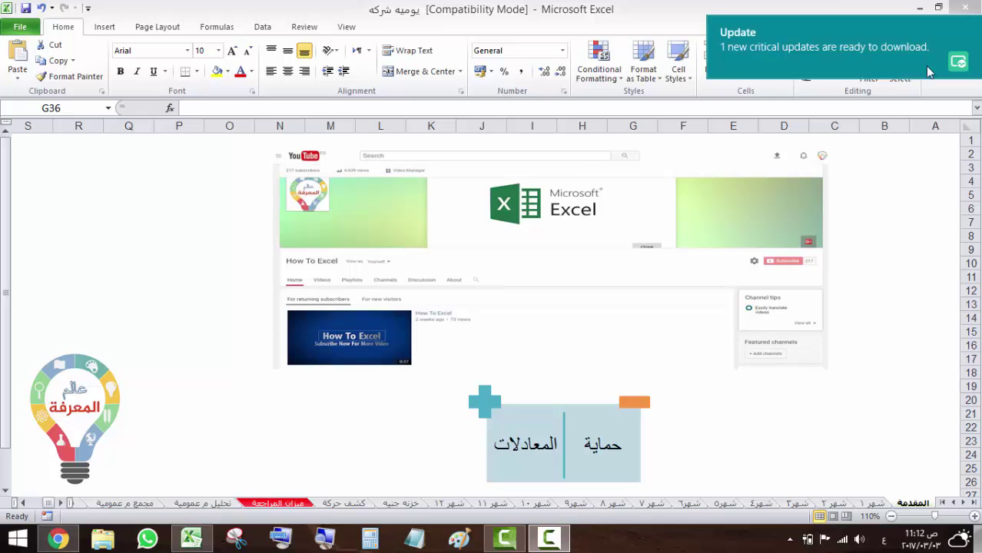
# Dismiss the update notification and switch to the ميزان المراجعة trial balance sheet.
pyautogui.click(971, 29)
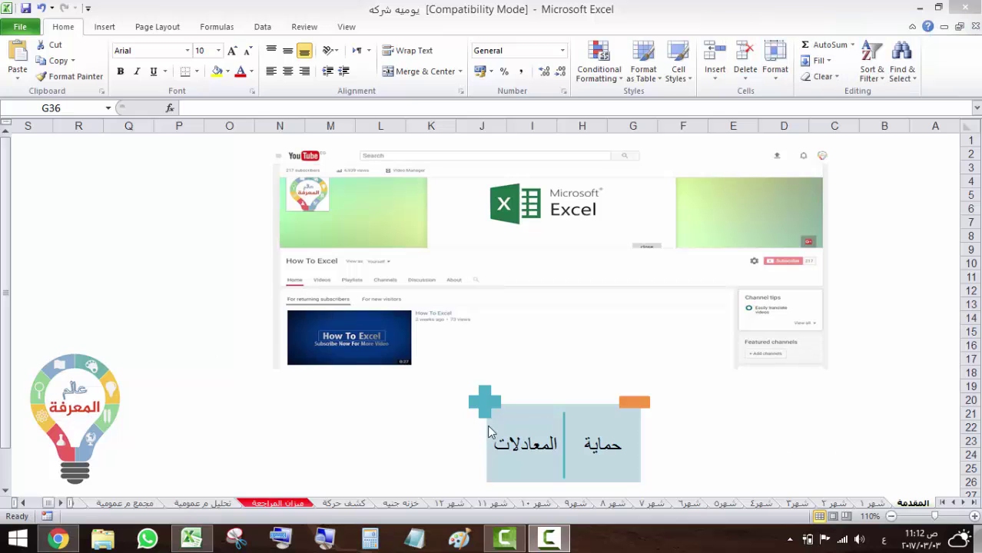
pyautogui.click(271, 504)
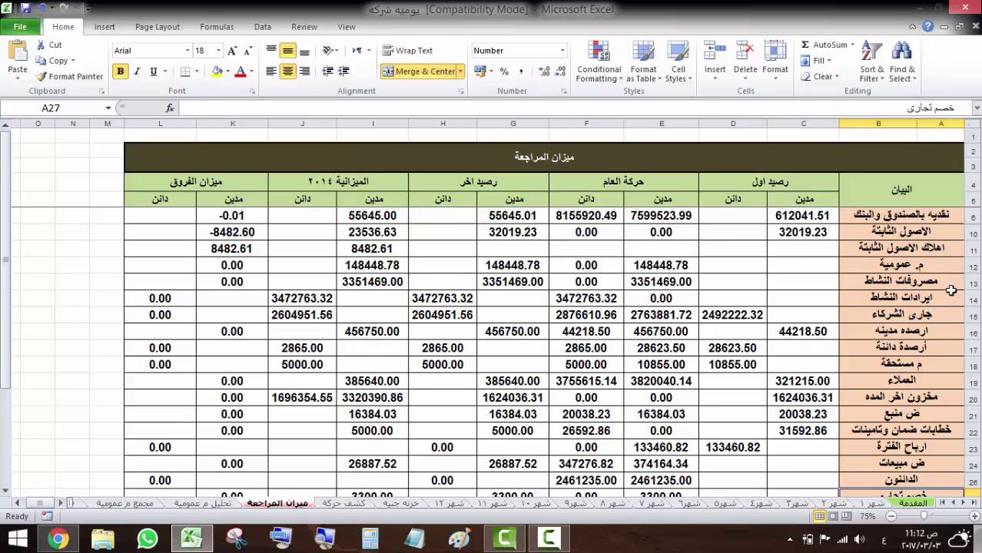
pyautogui.scroll(-1, 938, 258)
pyautogui.scroll(1, 861, 245)
# Select the account figures C6:L30 to review them, then deselect with an empty cell below.
pyautogui.moveTo(827, 219); pyautogui.dragTo(184, 291)
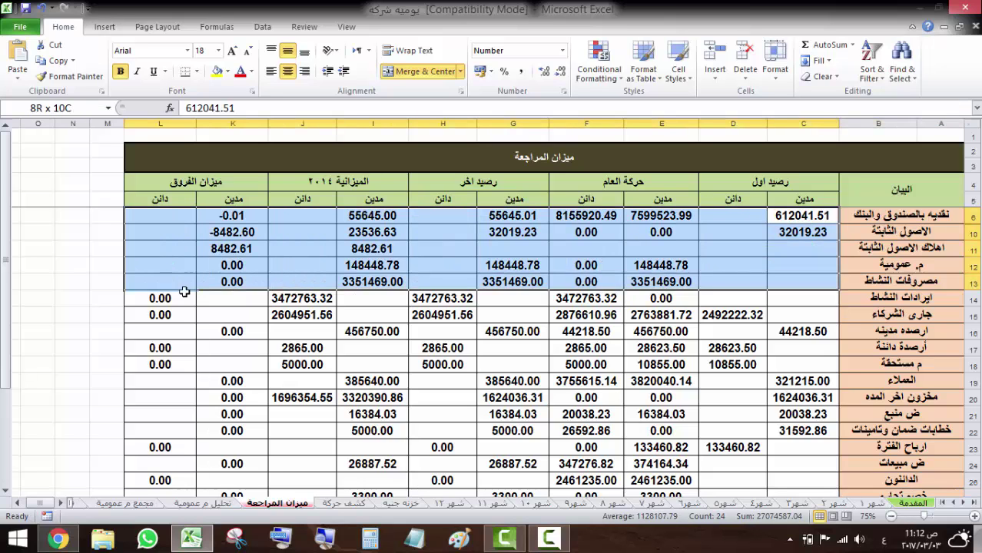
pyautogui.moveTo(185, 291)
pyautogui.mouseDown()
pyautogui.moveTo(163, 477)
pyautogui.moveTo(161, 461)
pyautogui.mouseUp()
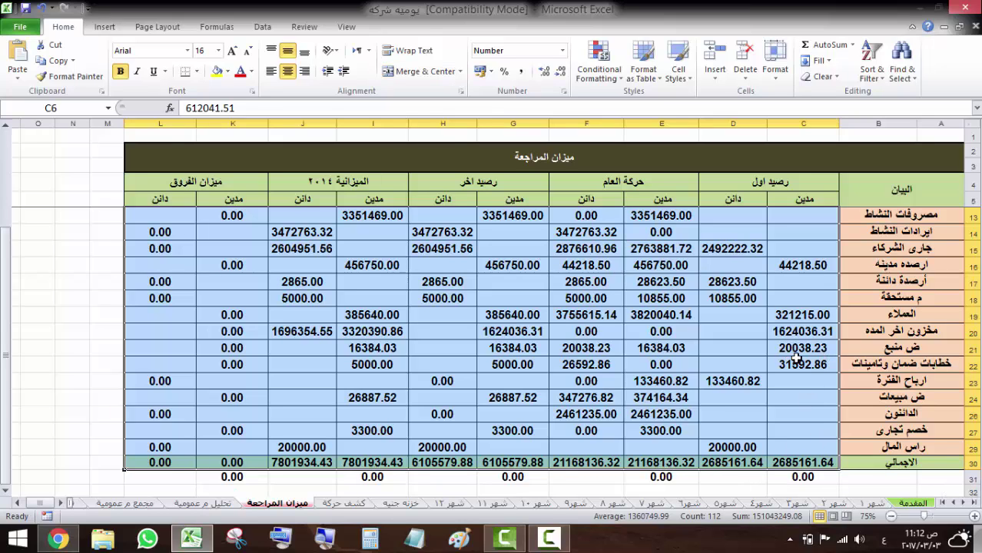
pyautogui.scroll(-1, 795, 358)
pyautogui.scroll(-1, 792, 361)
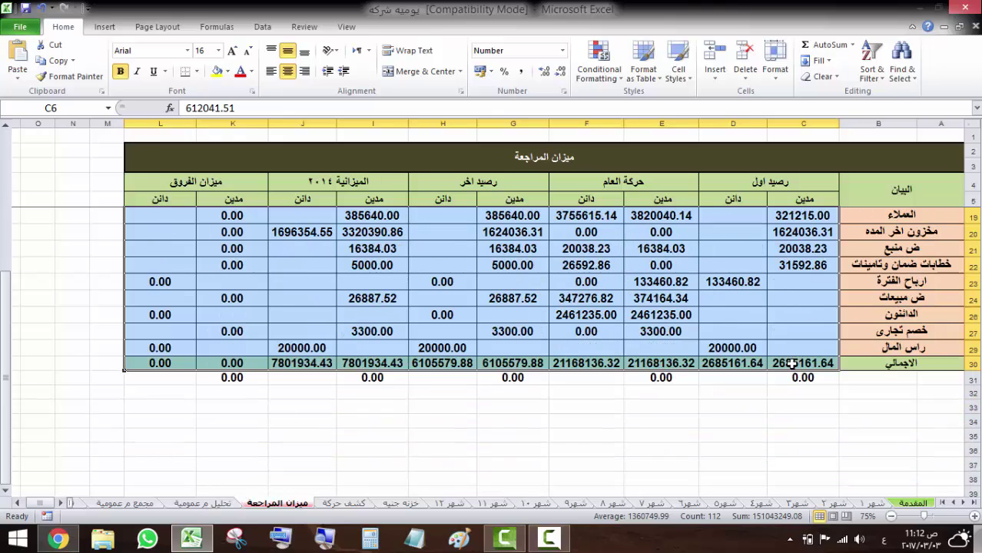
pyautogui.click(760, 393)
pyautogui.scroll(5, 801, 438)
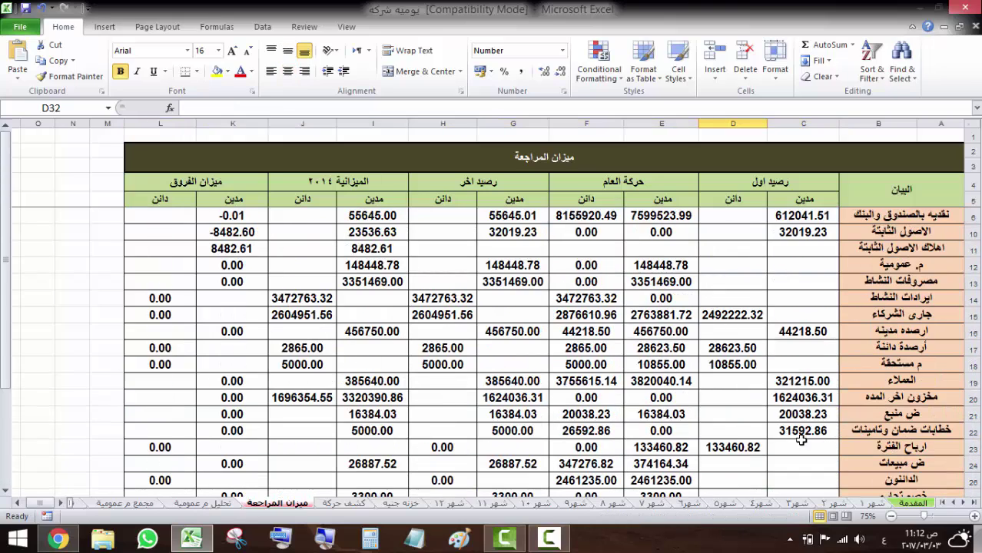
pyautogui.scroll(-3, 801, 438)
pyautogui.scroll(-1, 692, 405)
pyautogui.click(637, 386)
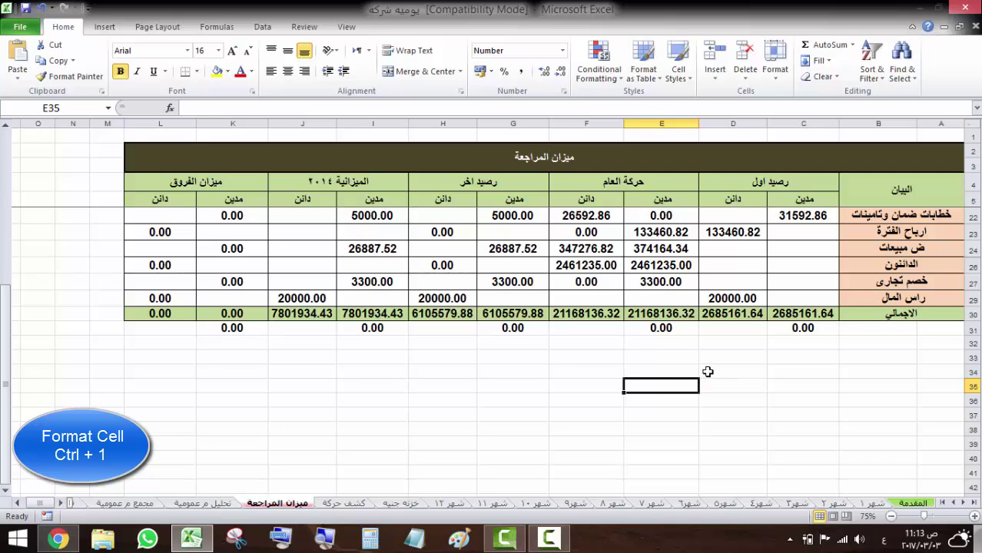
# Check in Format Cells' Protection settings that cells are Locked, then bring up the Home Format menu.
pyautogui.hotkey('ctrl', '1')
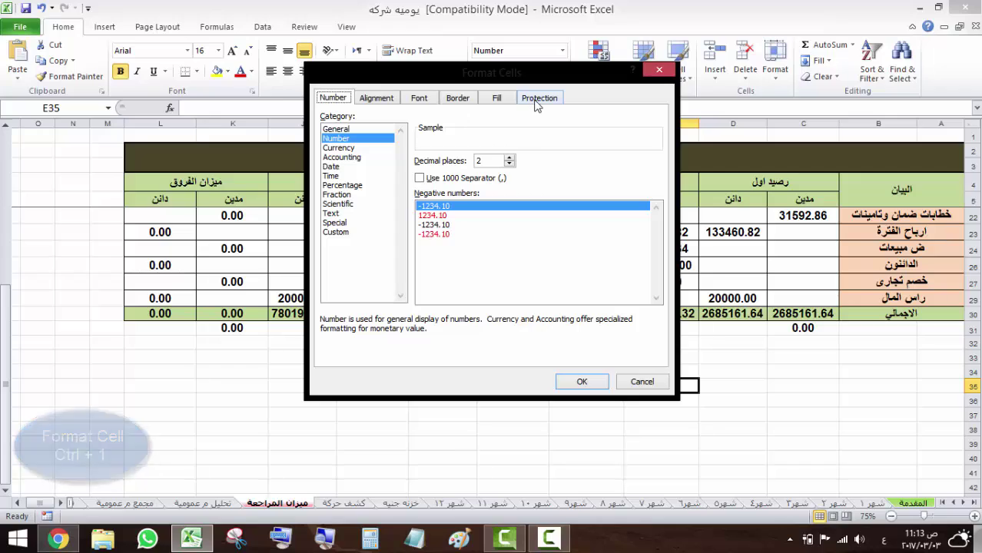
pyautogui.click(538, 98)
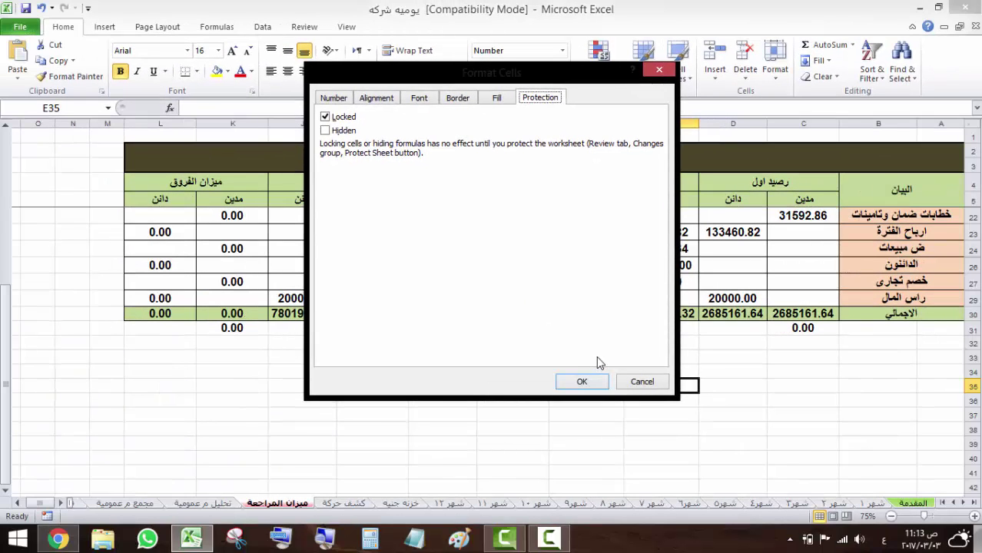
pyautogui.click(641, 380)
pyautogui.click(775, 83)
pyautogui.moveTo(813, 206)
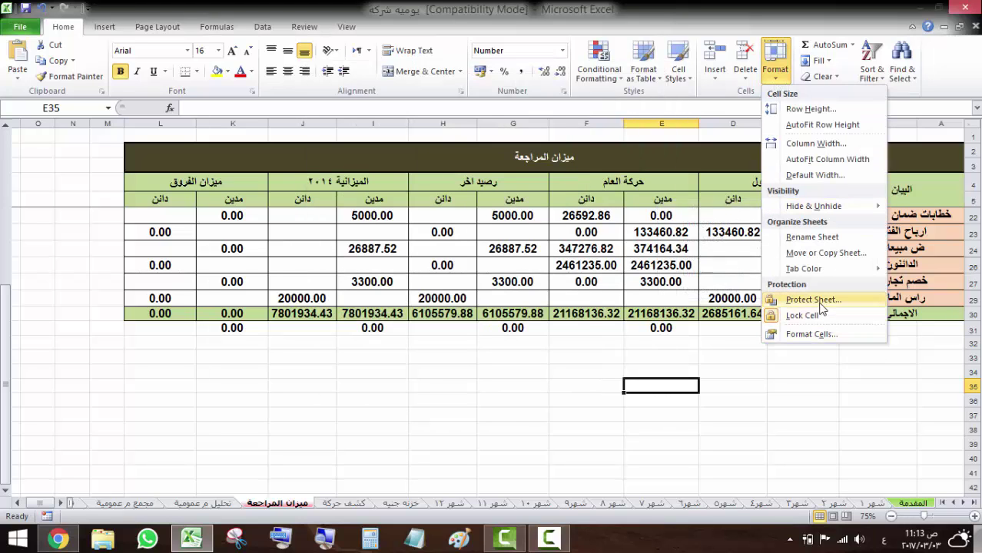
# Protect the ميزان المراجعة sheet with a password, entering it again to confirm.
pyautogui.click(811, 299)
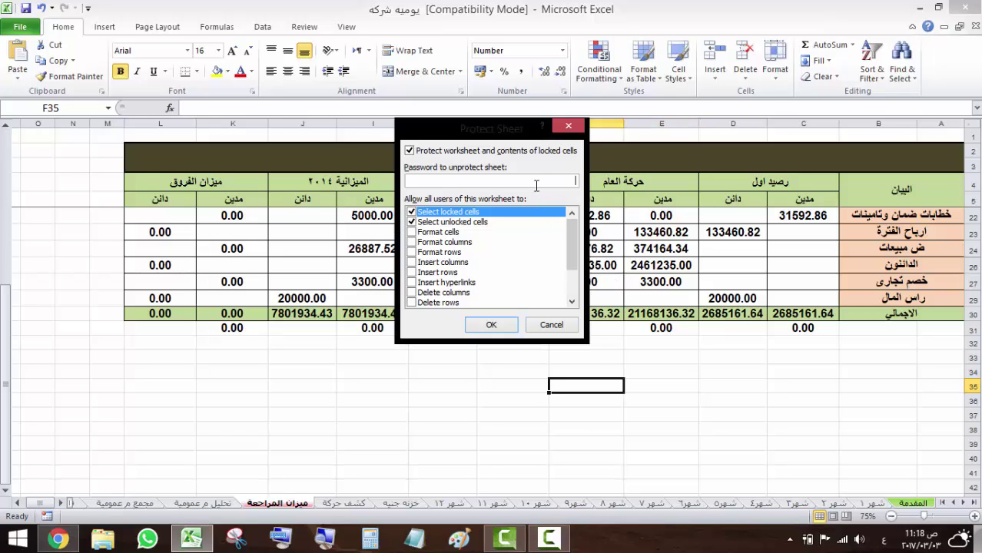
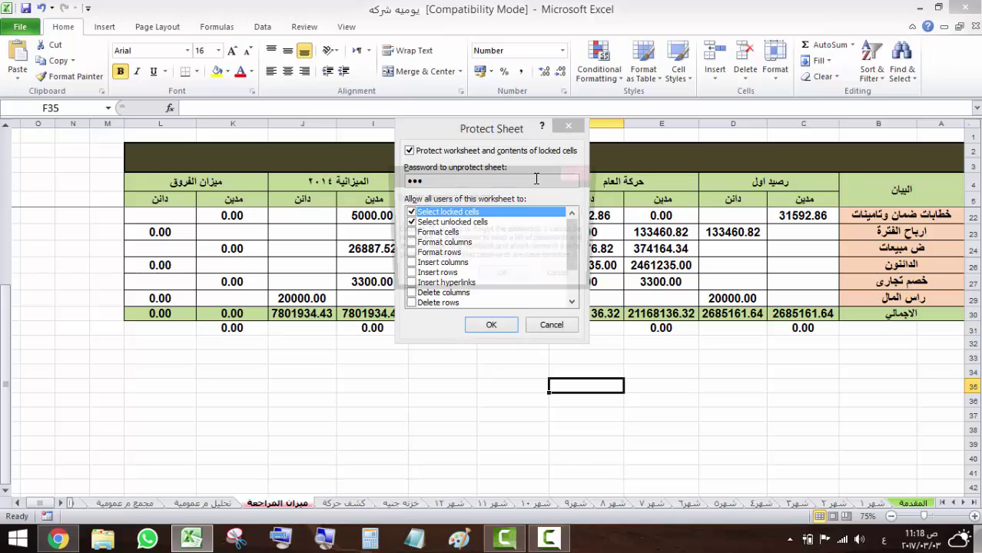
pyautogui.press('Return')
pyautogui.write('1')
pyautogui.press('Return')
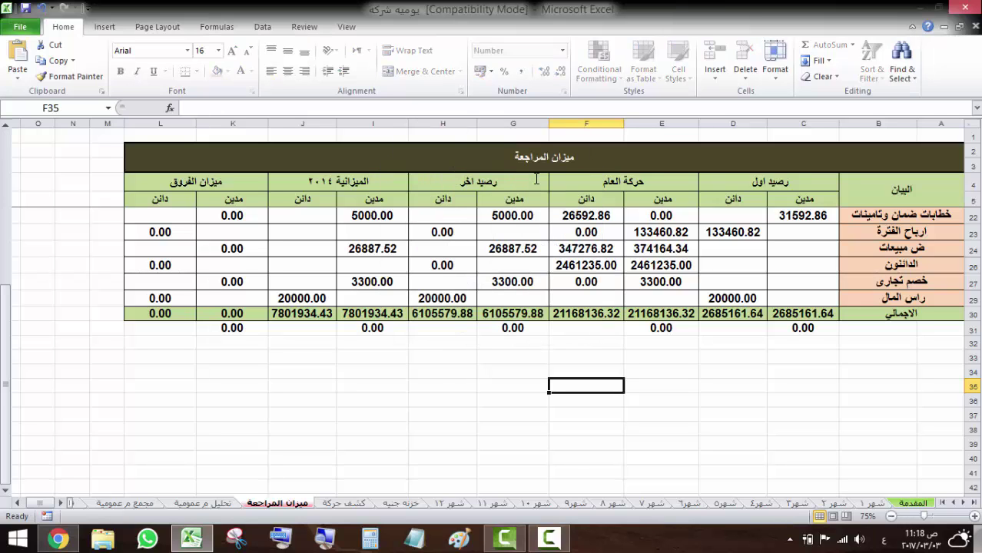
pyautogui.scroll(2, 625, 348)
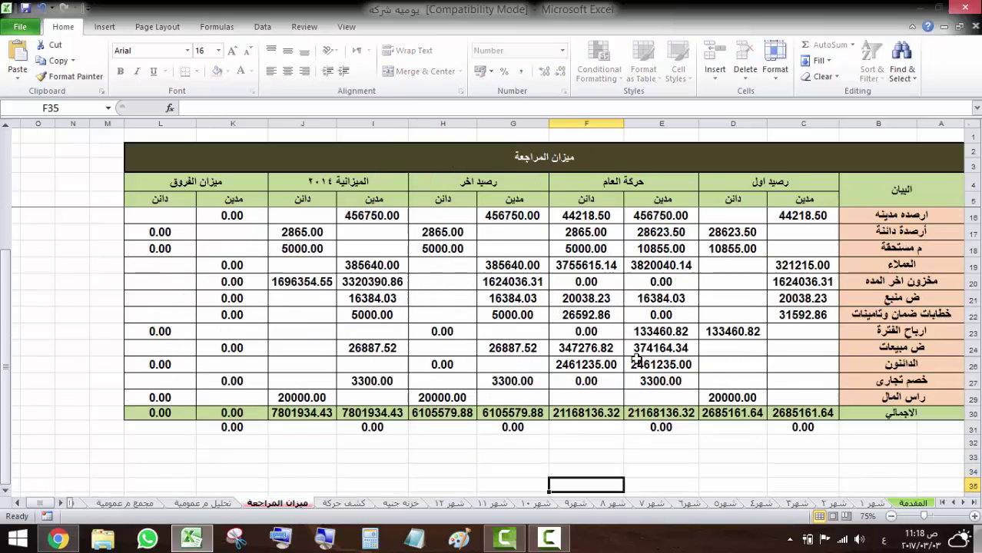
pyautogui.scroll(3, 636, 358)
pyautogui.scroll(-6, 650, 347)
pyautogui.doubleClick(610, 364)
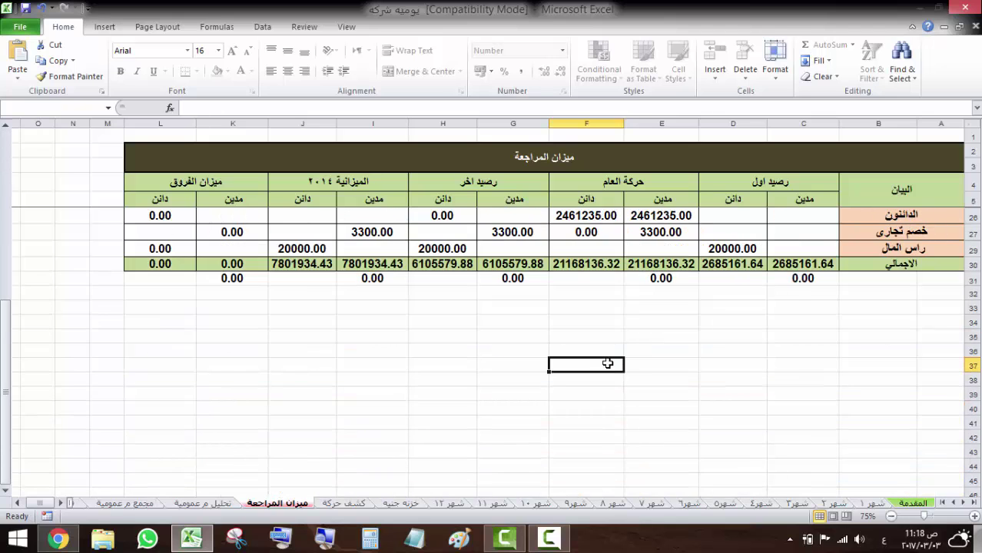
pyautogui.click(480, 315)
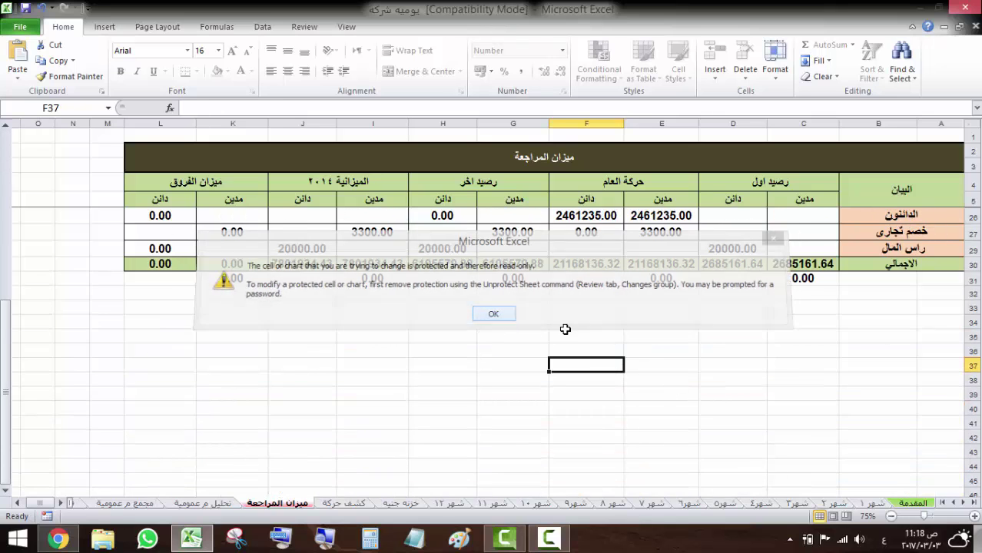
pyautogui.doubleClick(659, 231)
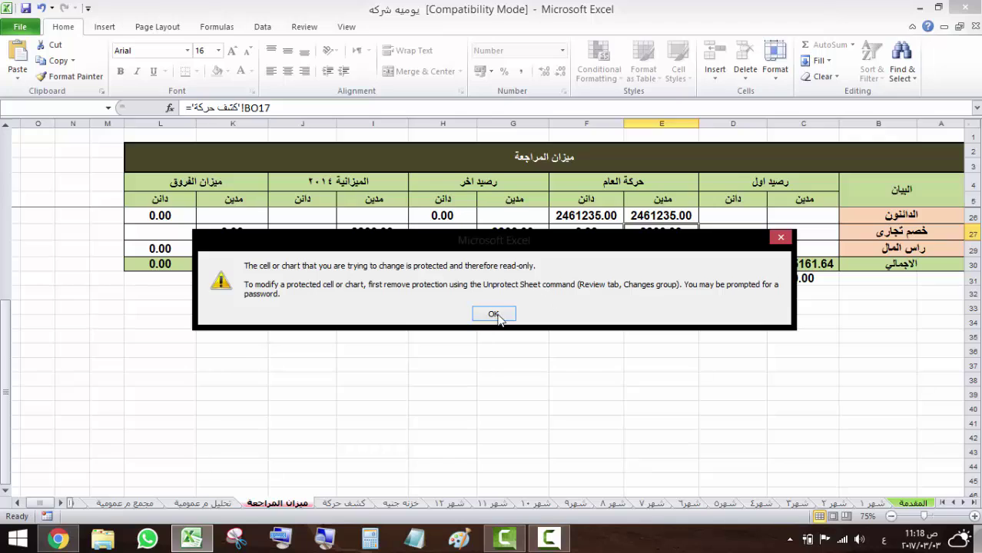
pyautogui.click(495, 316)
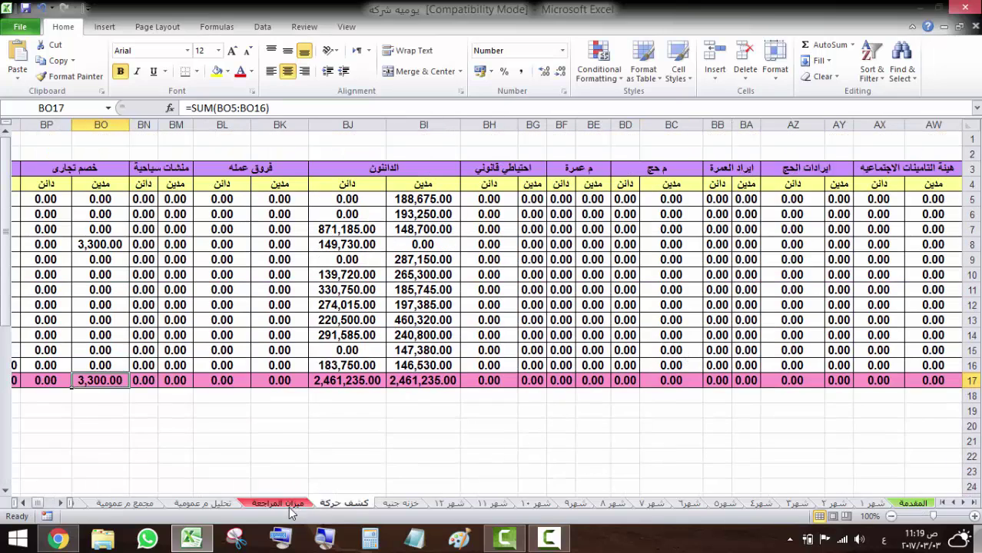
pyautogui.click(288, 501)
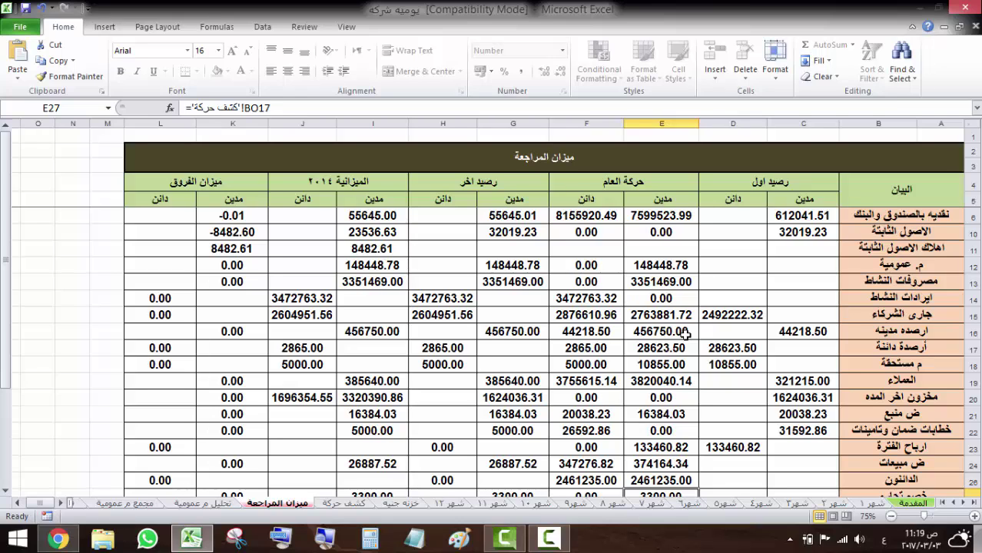
# Unprotect the sheet with its password, then select the figures C6:L30.
pyautogui.click(774, 67)
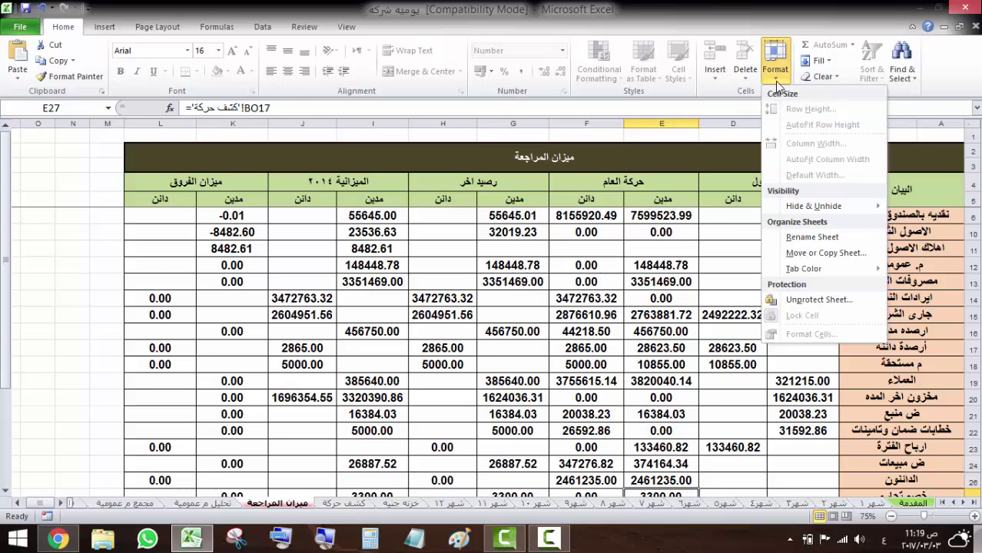
pyautogui.click(793, 301)
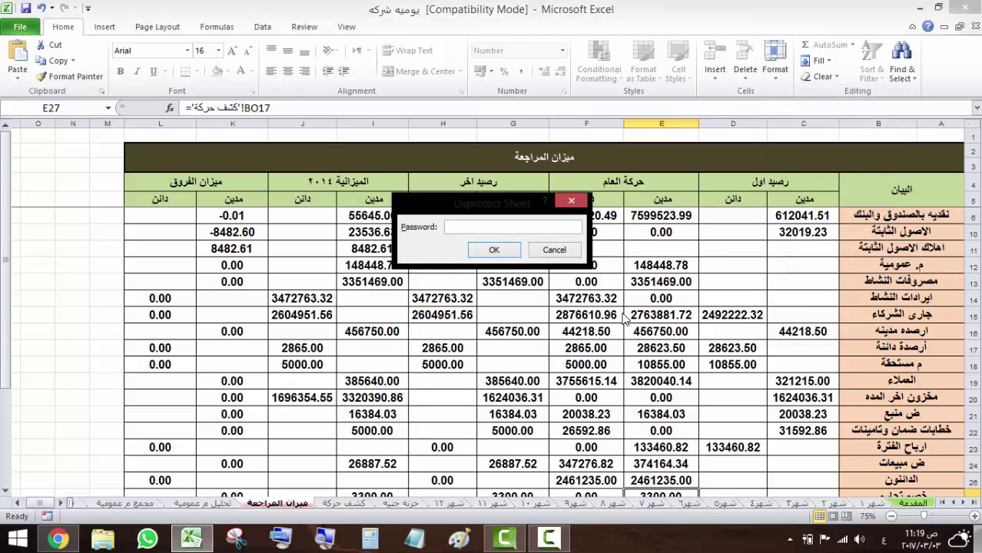
pyautogui.press('Return')
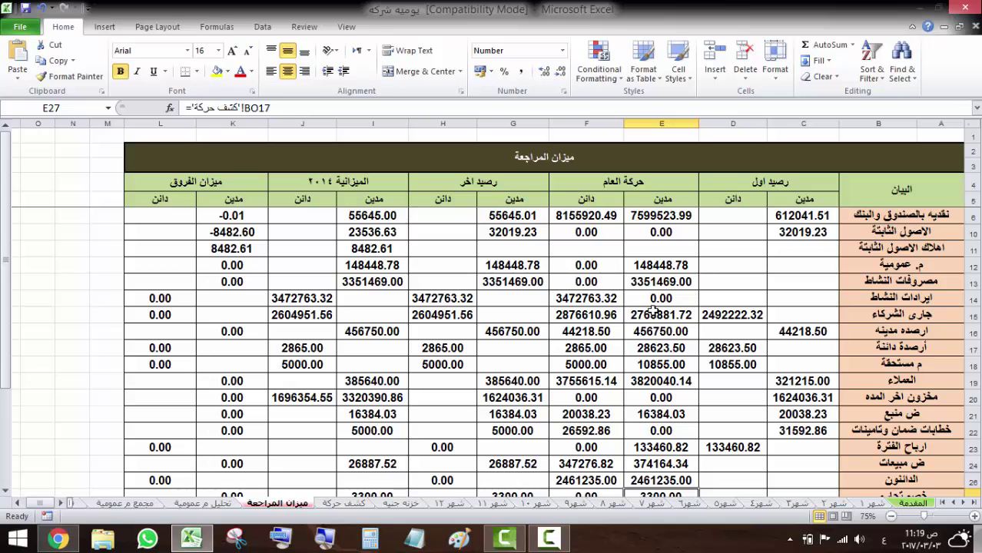
pyautogui.moveTo(822, 216)
pyautogui.mouseDown()
pyautogui.moveTo(197, 465)
pyautogui.moveTo(164, 461)
pyautogui.mouseUp()
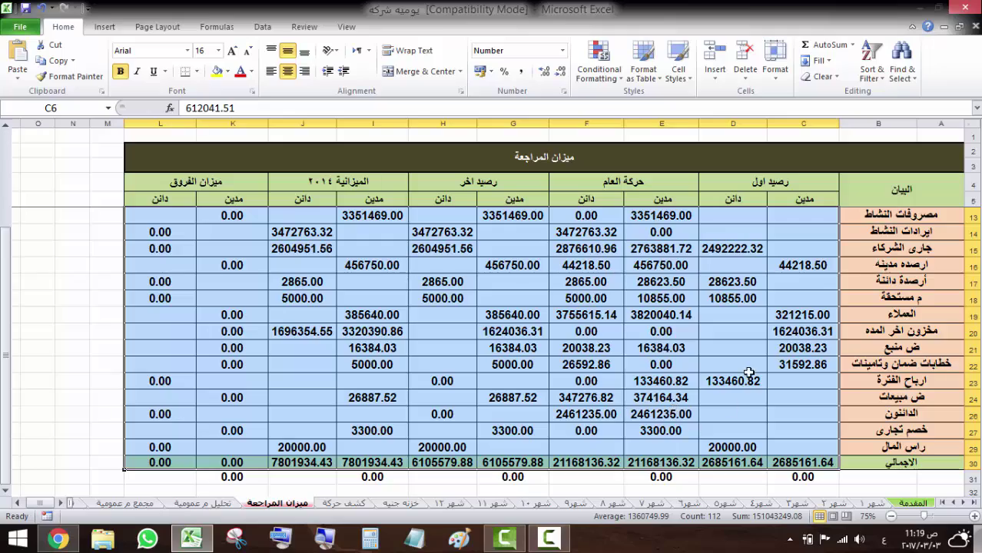
# Select the entire sheet and unlock all its cells with Format > Lock Cell.
pyautogui.scroll(-4, 733, 373)
pyautogui.scroll(5, 733, 372)
pyautogui.scroll(1, 740, 370)
pyautogui.scroll(-4, 740, 370)
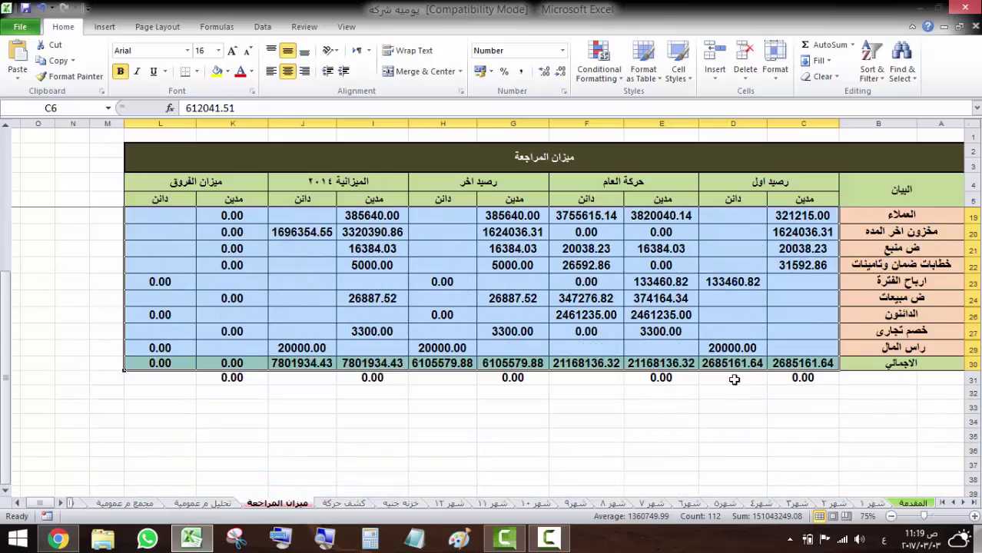
pyautogui.scroll(-1, 764, 408)
pyautogui.scroll(4, 764, 408)
pyautogui.scroll(-4, 764, 409)
pyautogui.click(649, 402)
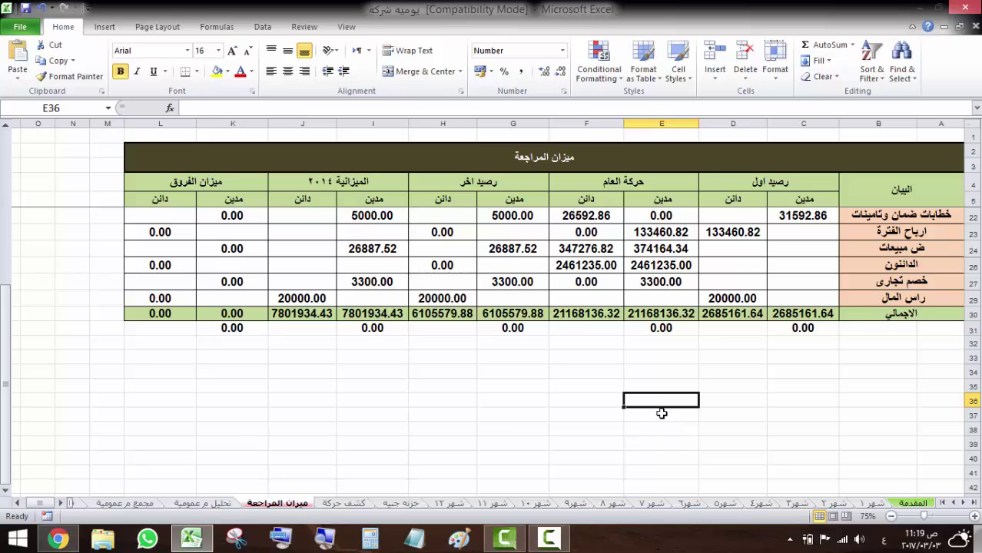
pyautogui.hotkey('ctrl', 'a')
pyautogui.scroll(5, 811, 324)
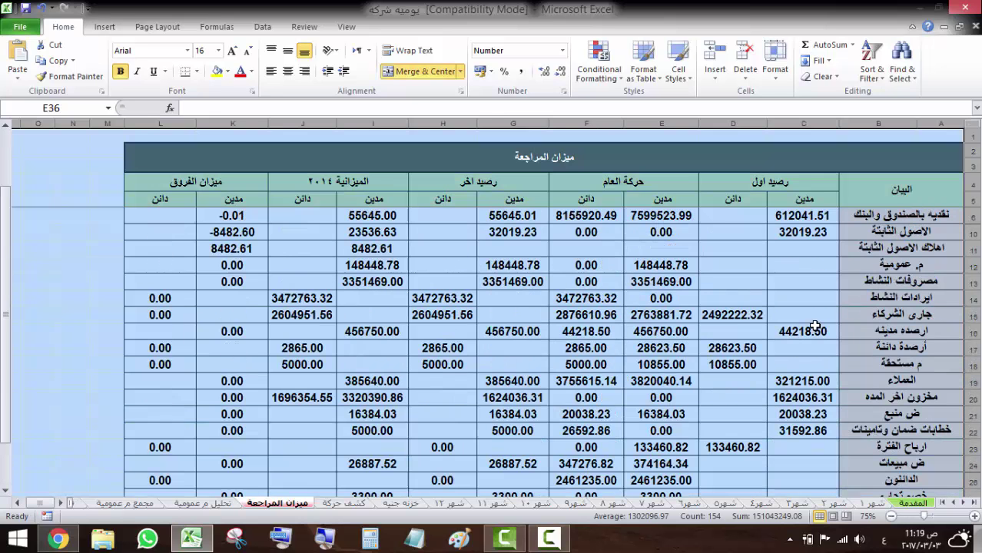
pyautogui.click(775, 71)
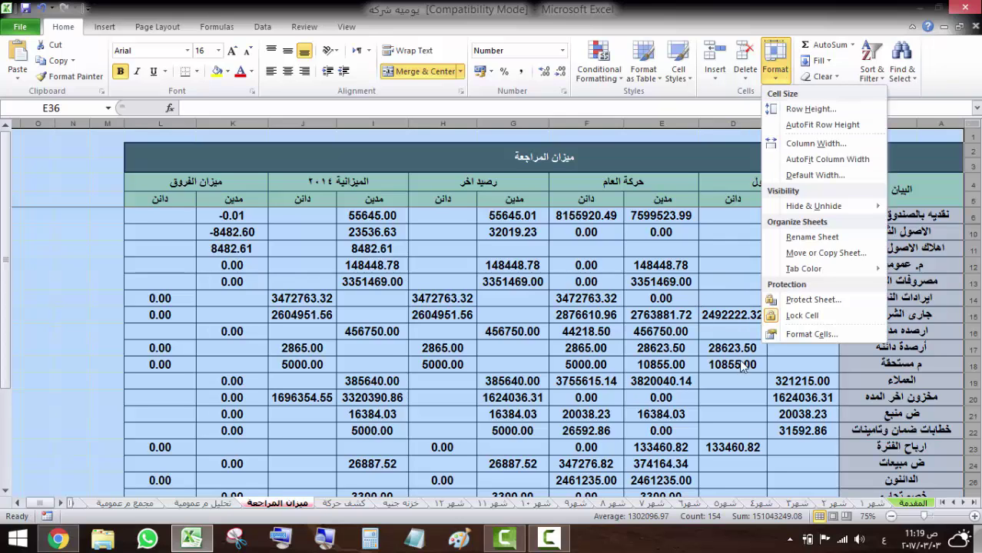
pyautogui.click(809, 315)
pyautogui.scroll(-1, 741, 384)
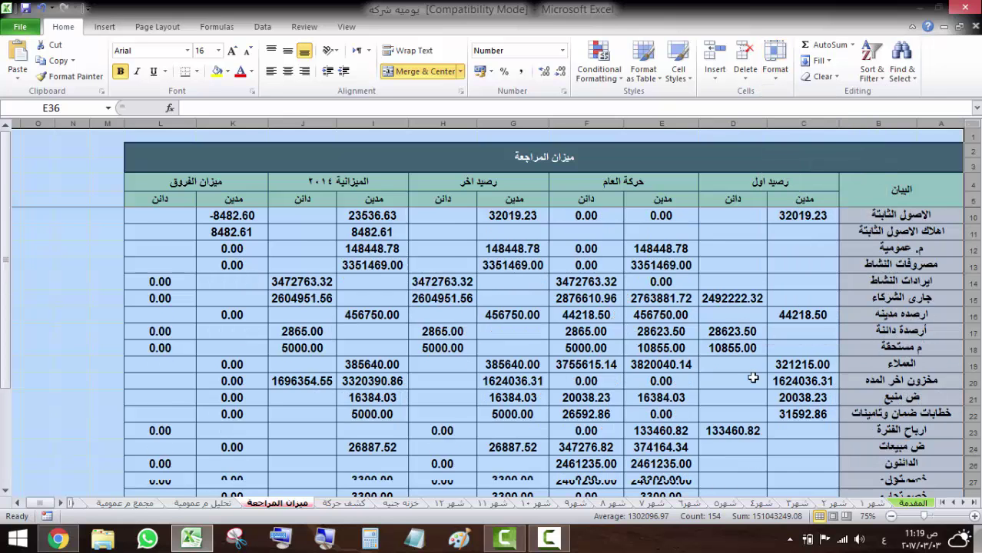
pyautogui.scroll(-4, 737, 377)
pyautogui.click(711, 360)
pyautogui.scroll(5, 753, 392)
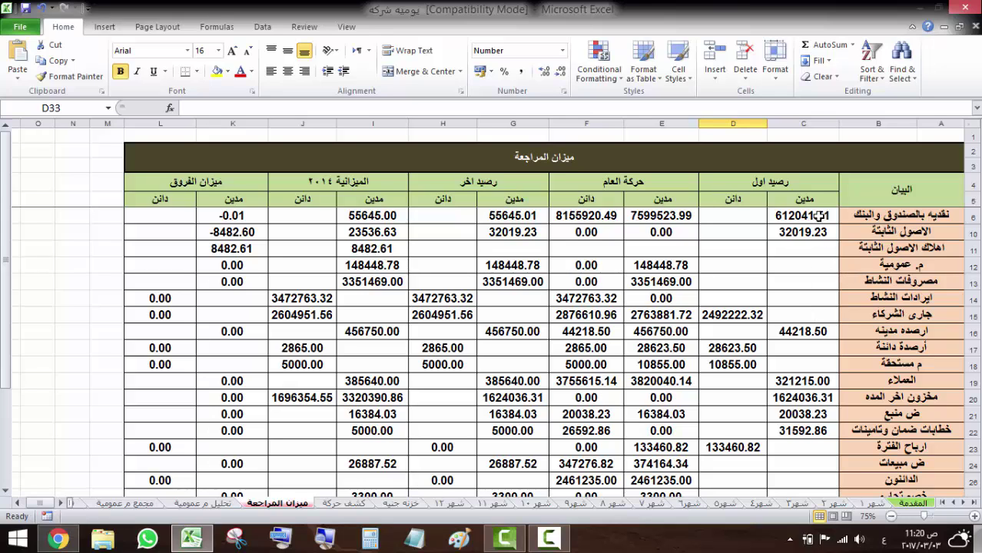
# Lock only the trial balance figures in C6:L30, then deselect them.
pyautogui.moveTo(818, 216)
pyautogui.mouseDown()
pyautogui.moveTo(178, 321)
pyautogui.moveTo(172, 431)
pyautogui.mouseUp()
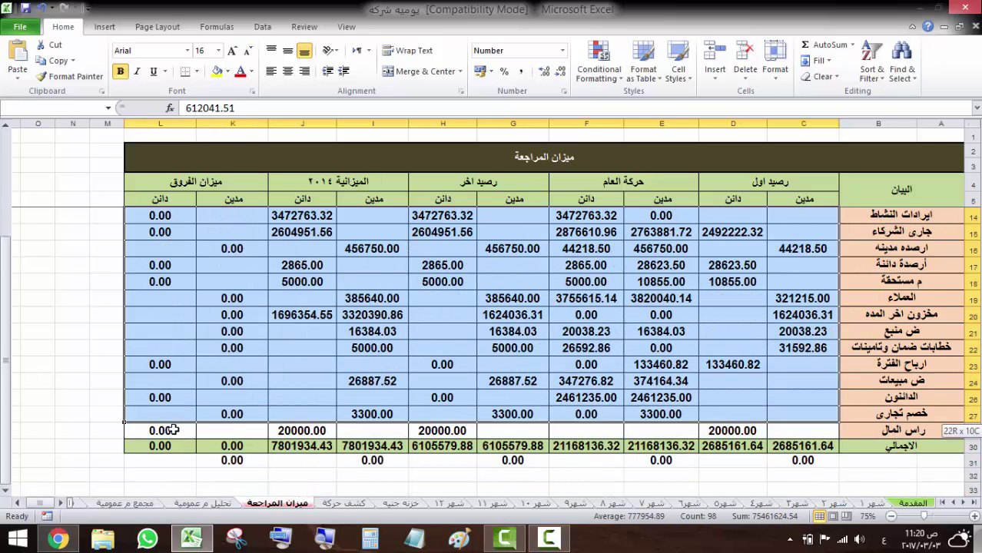
pyautogui.moveTo(172, 431); pyautogui.dragTo(162, 444)
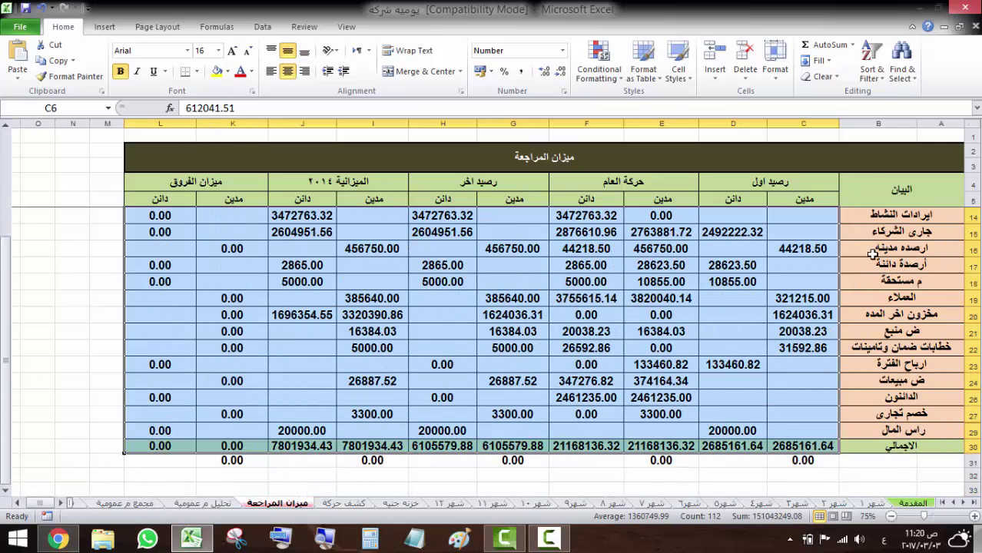
pyautogui.click(775, 61)
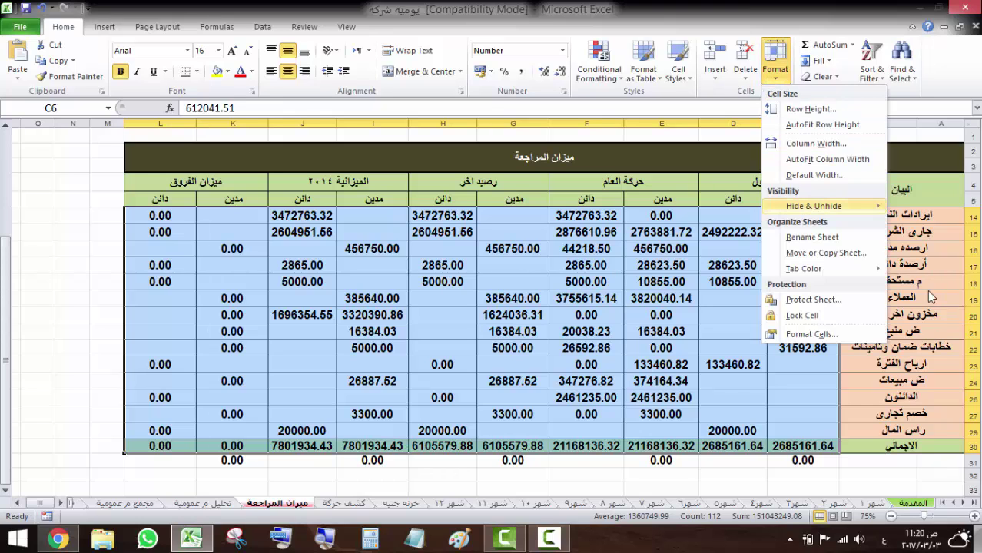
pyautogui.click(801, 316)
pyautogui.click(706, 474)
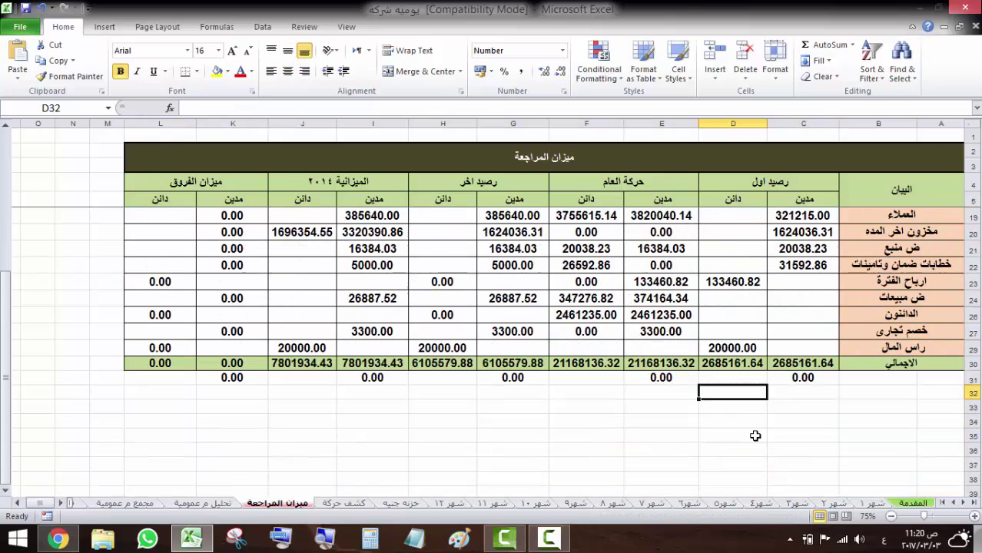
pyautogui.scroll(-2, 747, 428)
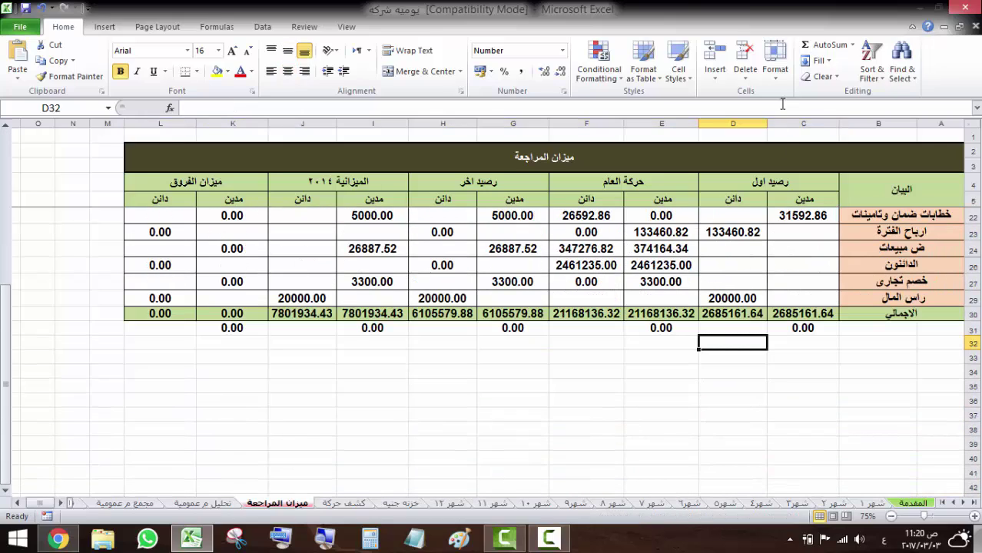
# Close the Format menu and test selecting various empty cells below the table.
pyautogui.click(774, 62)
pyautogui.click(797, 384)
pyautogui.click(633, 381)
pyautogui.click(782, 370)
pyautogui.click(592, 358)
pyautogui.click(700, 371)
pyautogui.click(594, 371)
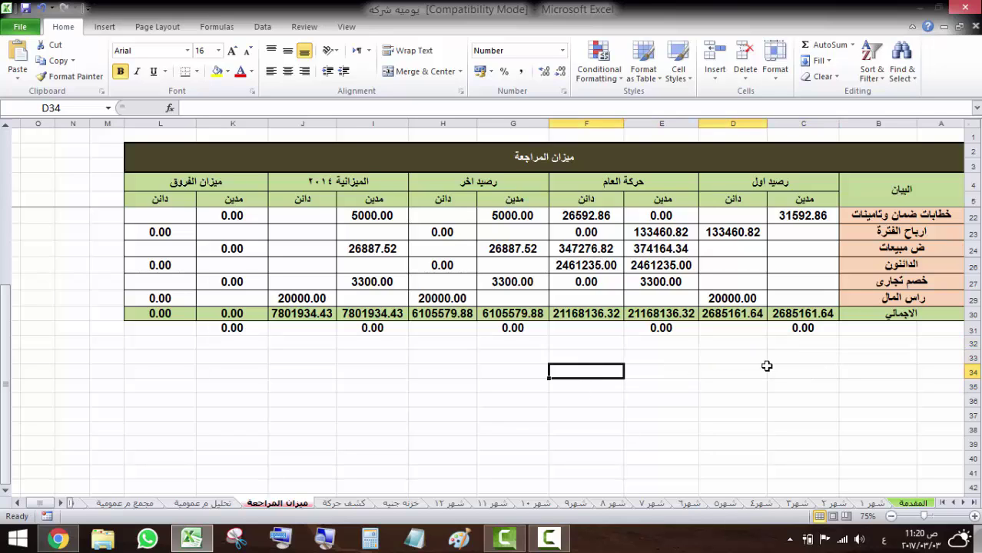
pyautogui.click(756, 368)
pyautogui.click(615, 369)
pyautogui.click(730, 386)
pyautogui.click(641, 384)
pyautogui.click(769, 372)
pyautogui.click(630, 384)
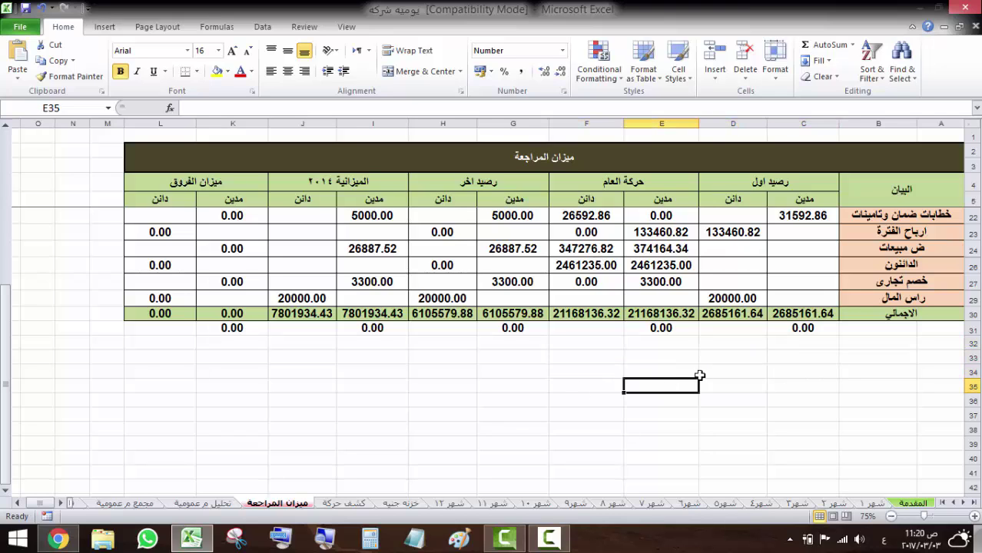
pyautogui.click(659, 396)
pyautogui.click(656, 385)
pyautogui.click(660, 398)
pyautogui.scroll(5, 877, 396)
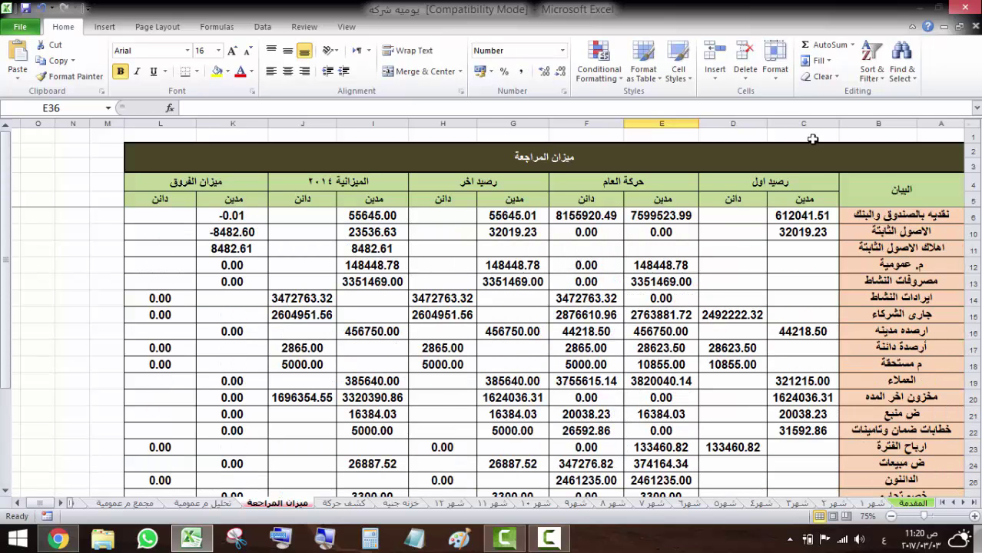
# Protect the sheet with a confirmed password, then try selecting locked cell D14.
pyautogui.click(775, 61)
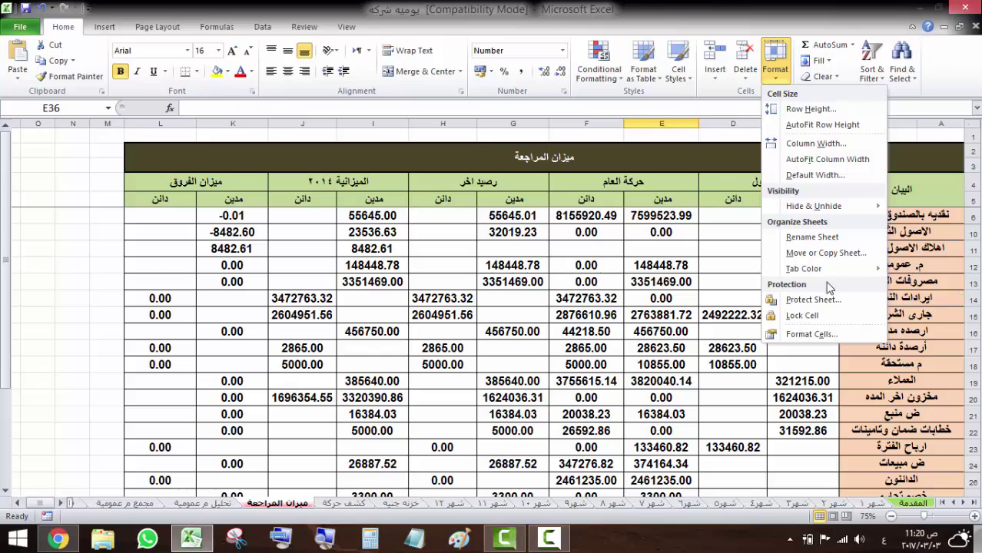
pyautogui.click(813, 299)
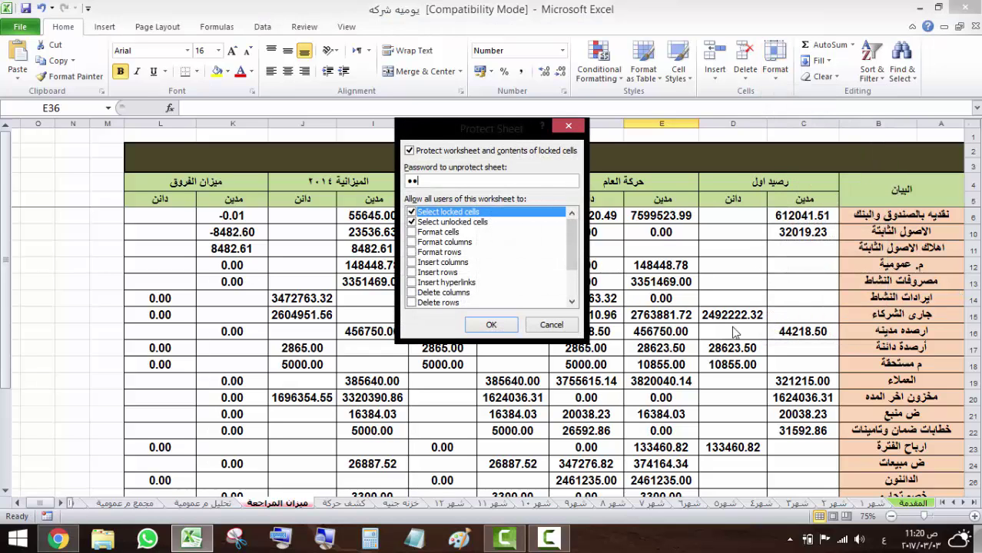
pyautogui.press('Return')
pyautogui.write('1')
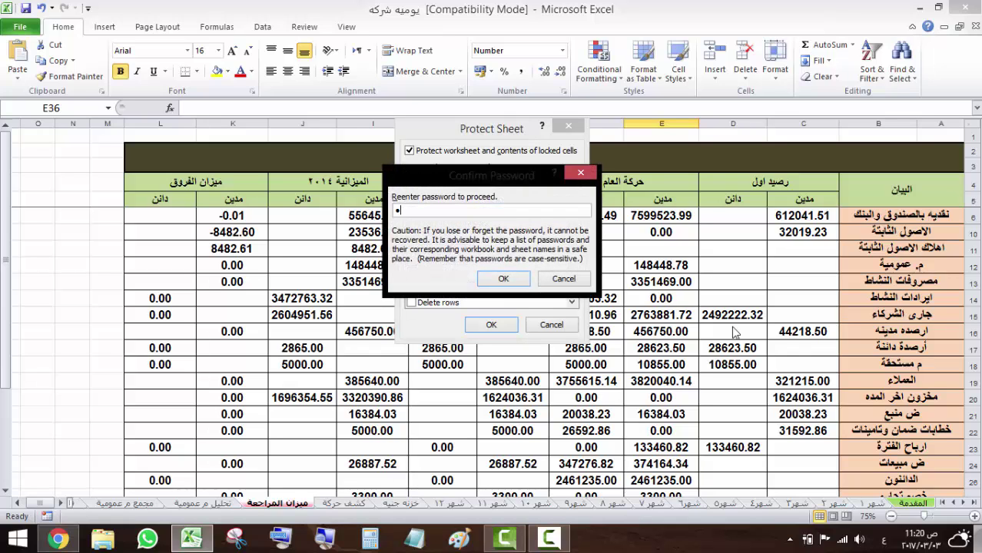
pyautogui.press('Return')
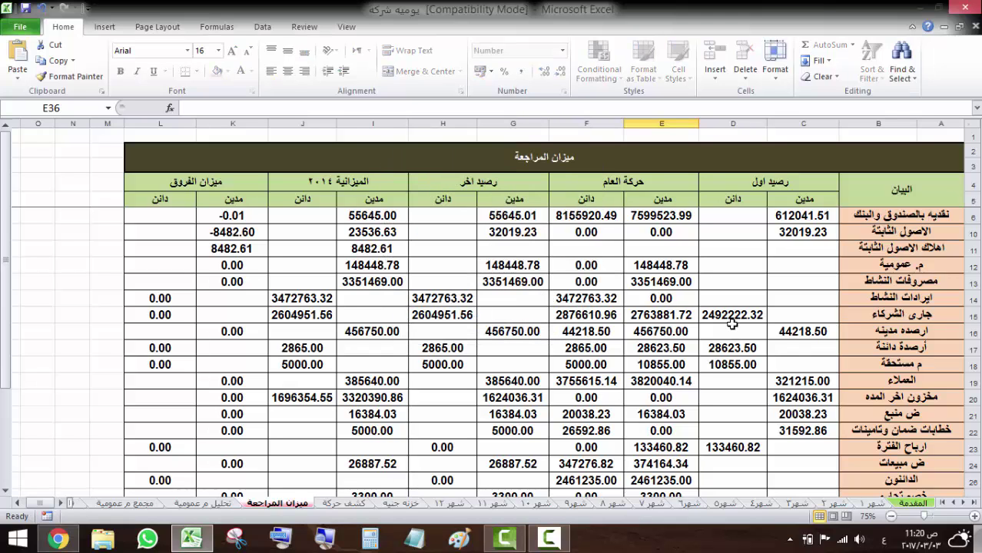
pyautogui.click(727, 299)
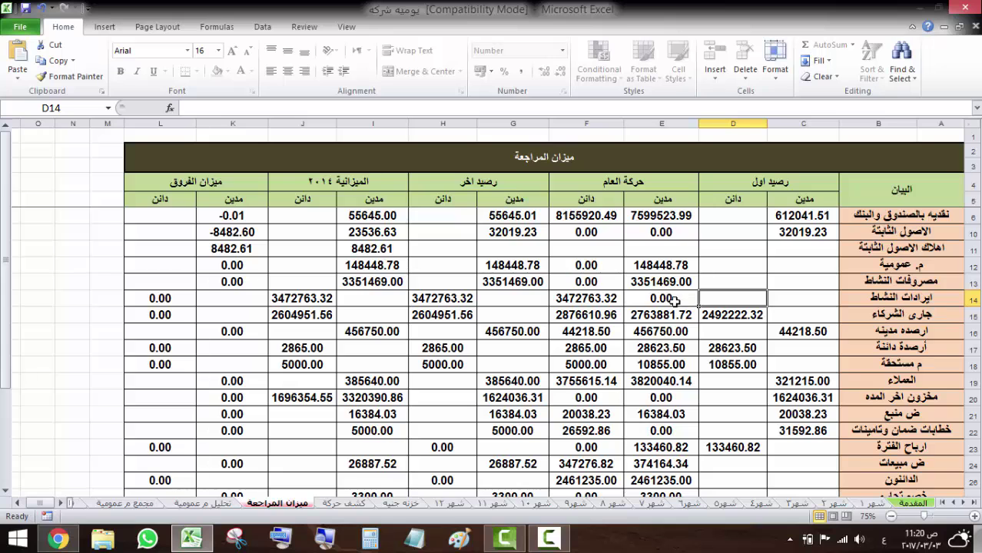
pyautogui.doubleClick(743, 297)
pyautogui.click(493, 313)
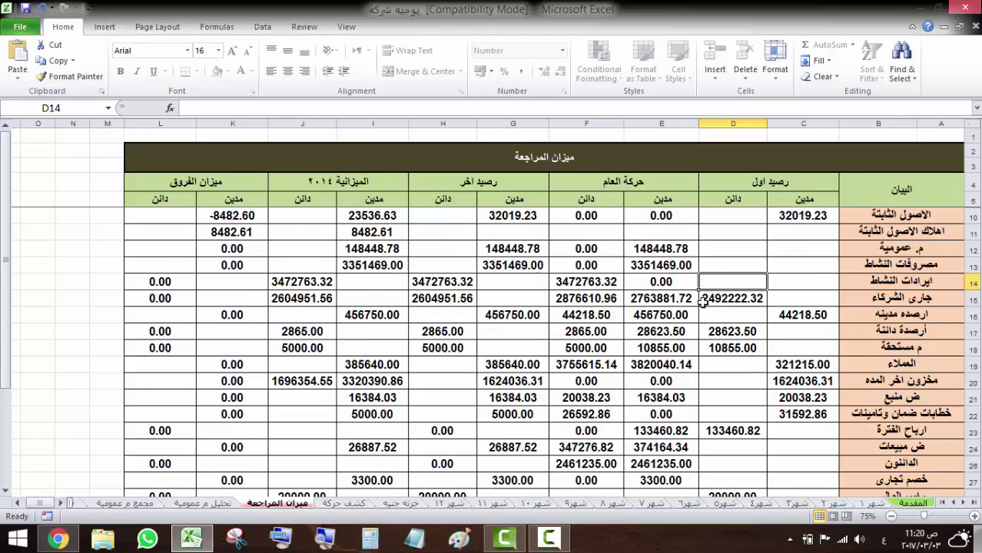
pyautogui.scroll(-5, 676, 361)
pyautogui.click(661, 370)
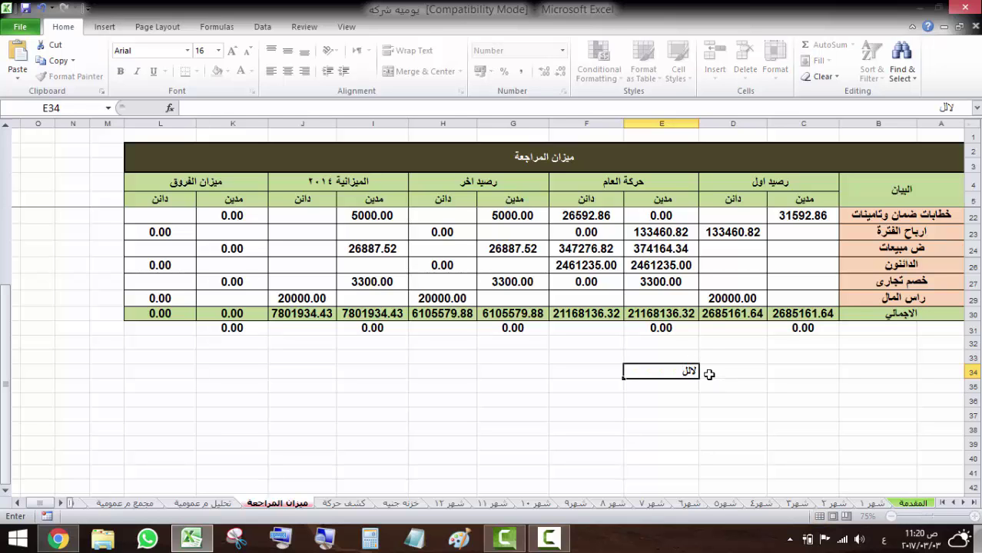
pyautogui.press('Return')
pyautogui.click(685, 373)
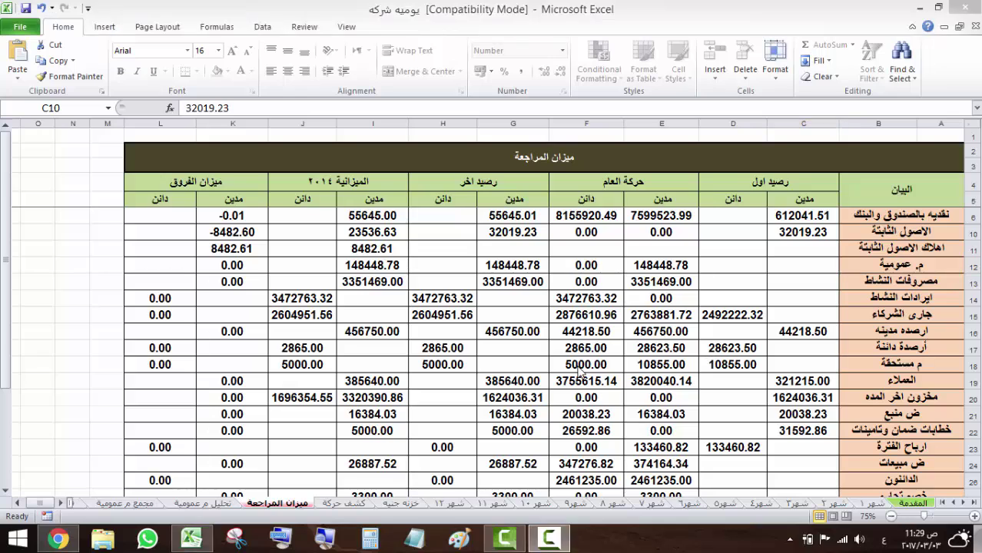
pyautogui.click(538, 283)
pyautogui.click(583, 296)
pyautogui.click(584, 345)
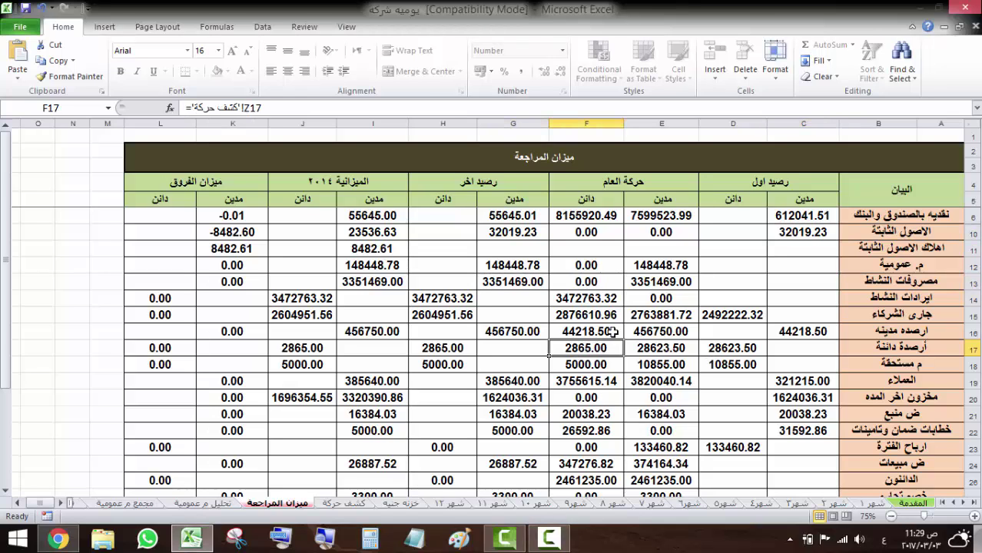
pyautogui.click(638, 311)
pyautogui.click(649, 281)
pyautogui.click(580, 299)
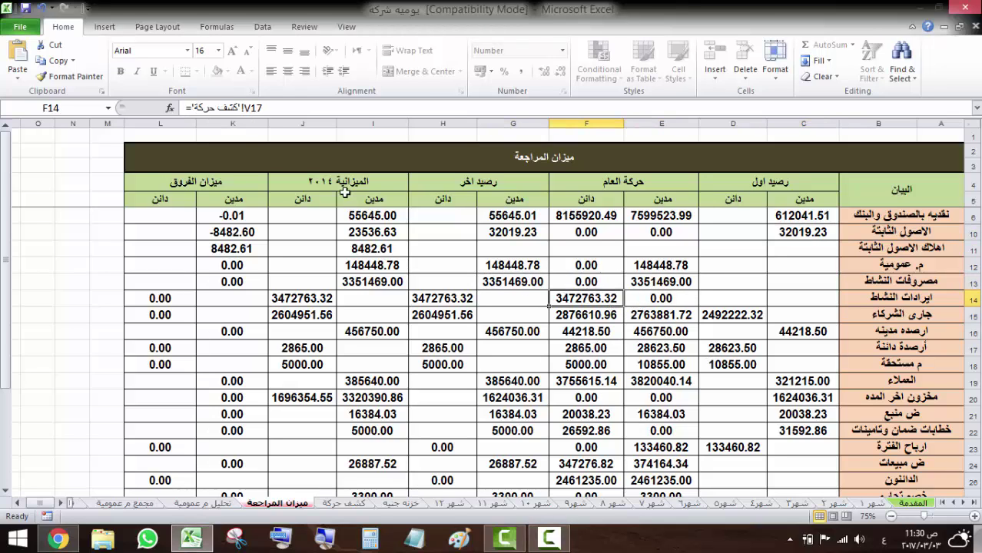
pyautogui.click(677, 299)
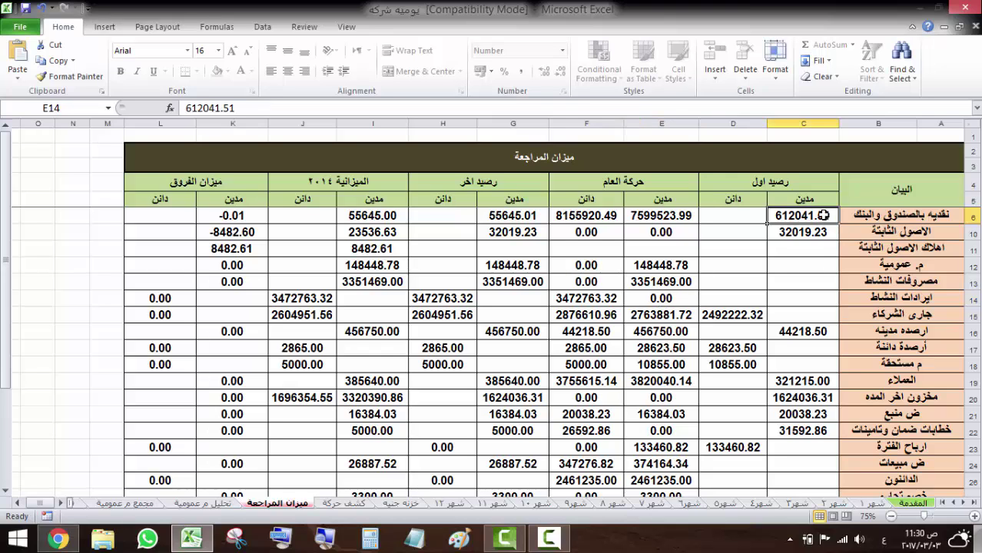
pyautogui.moveTo(806, 216); pyautogui.dragTo(301, 281)
pyautogui.moveTo(230, 331); pyautogui.dragTo(231, 397)
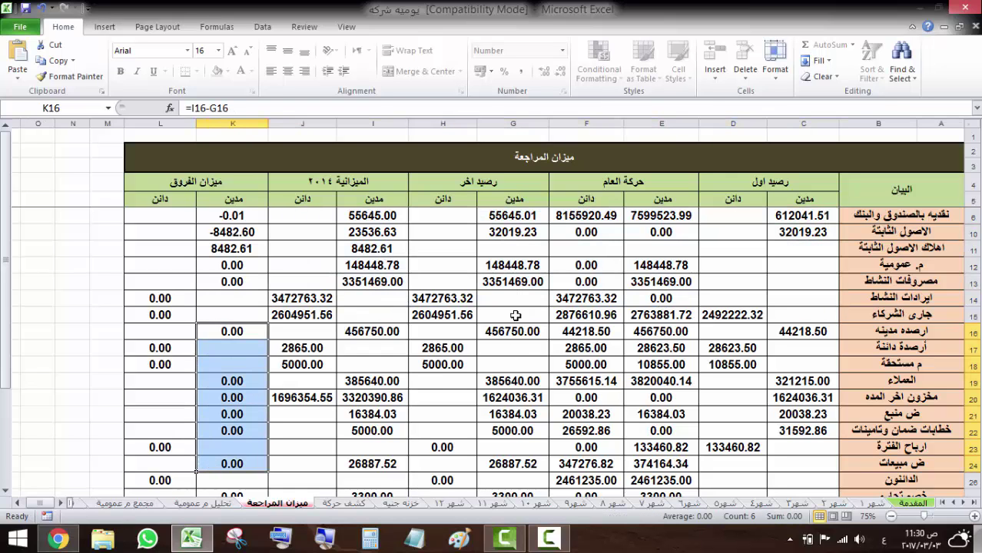
pyautogui.moveTo(802, 232); pyautogui.dragTo(542, 356)
pyautogui.click(574, 312)
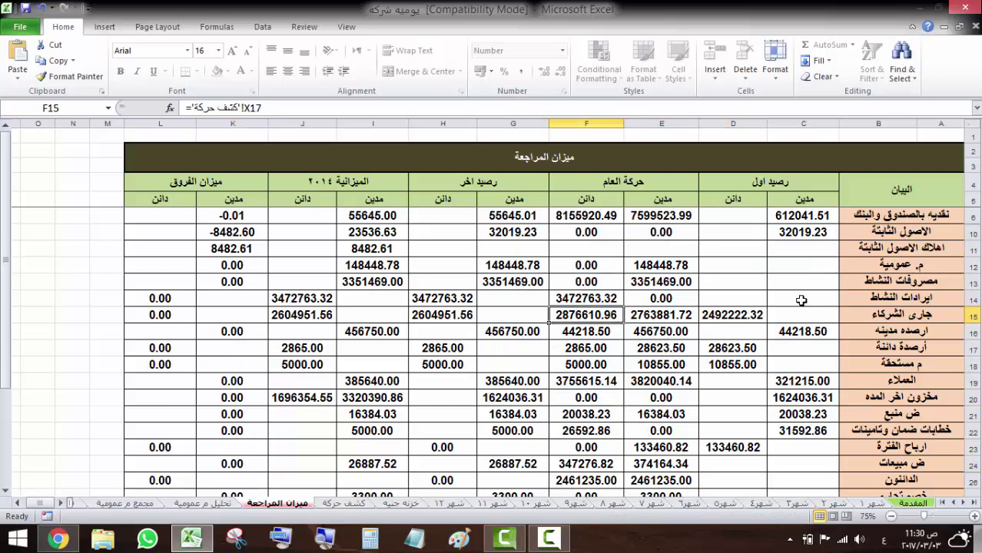
# Unprotect the sheet by entering its password.
pyautogui.click(773, 77)
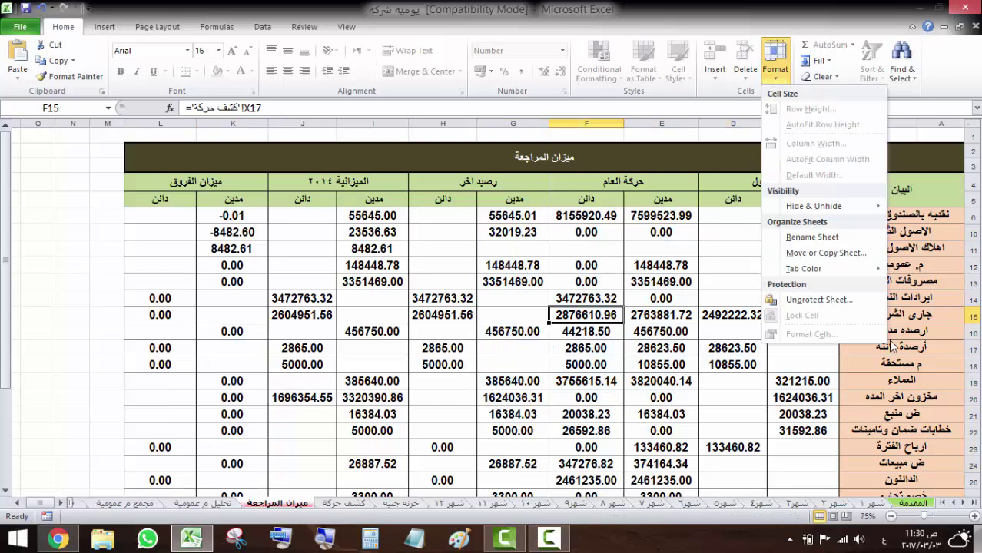
pyautogui.click(818, 300)
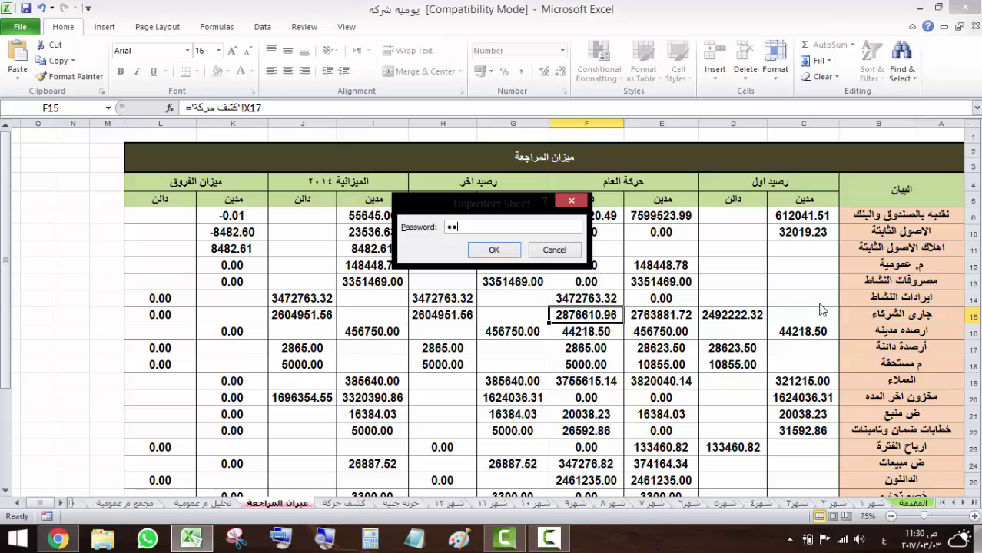
pyautogui.press('Return')
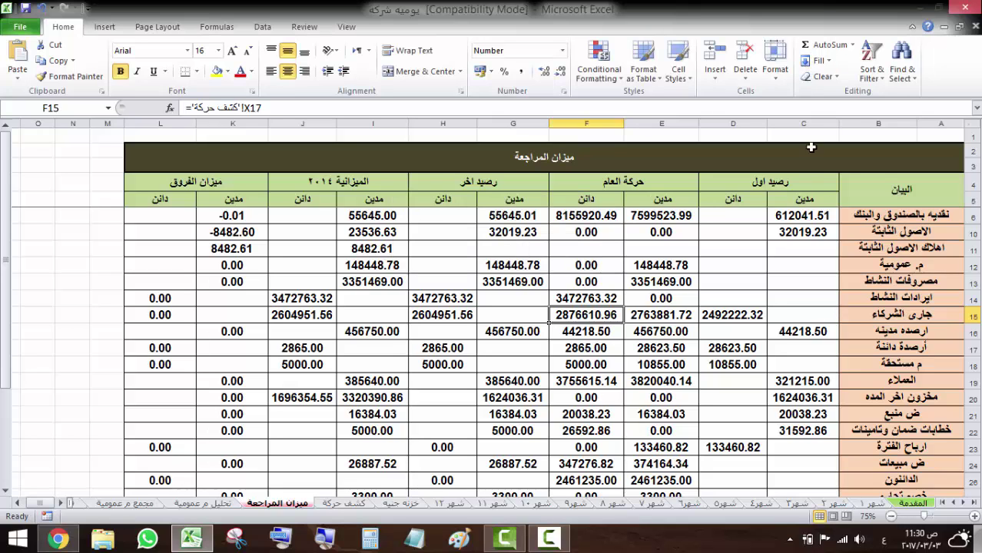
# Protect the sheet again with Select locked cells turned off and a confirmed password.
pyautogui.click(784, 73)
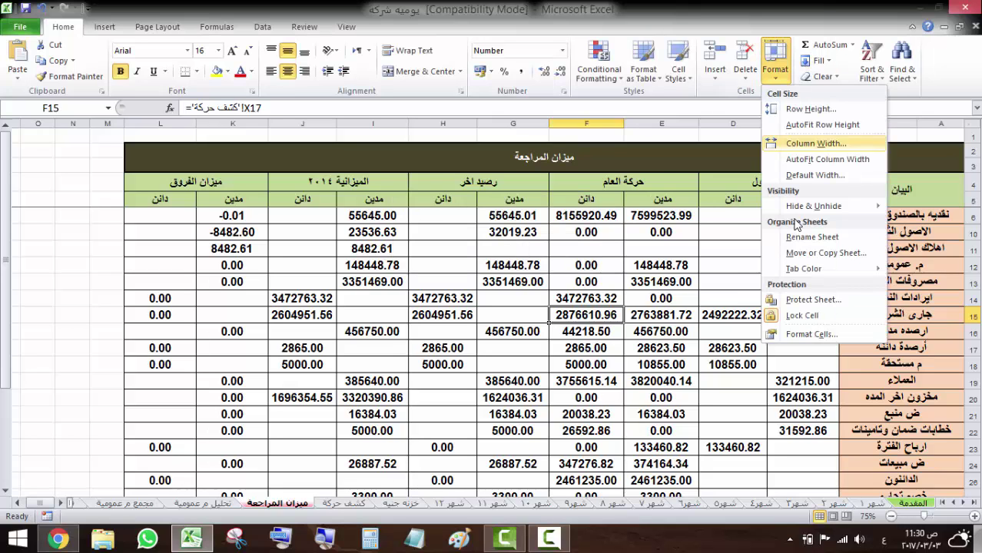
pyautogui.click(813, 300)
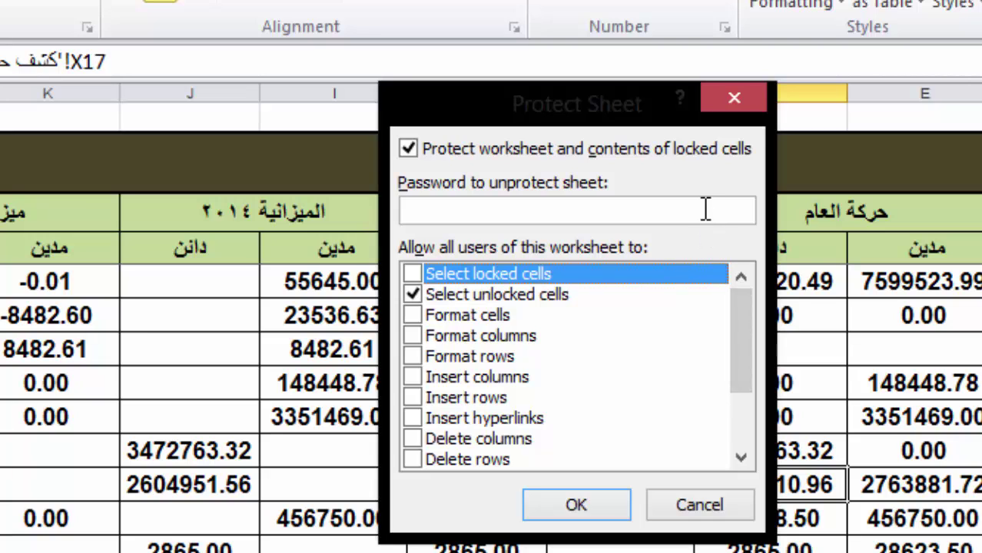
pyautogui.press('Return')
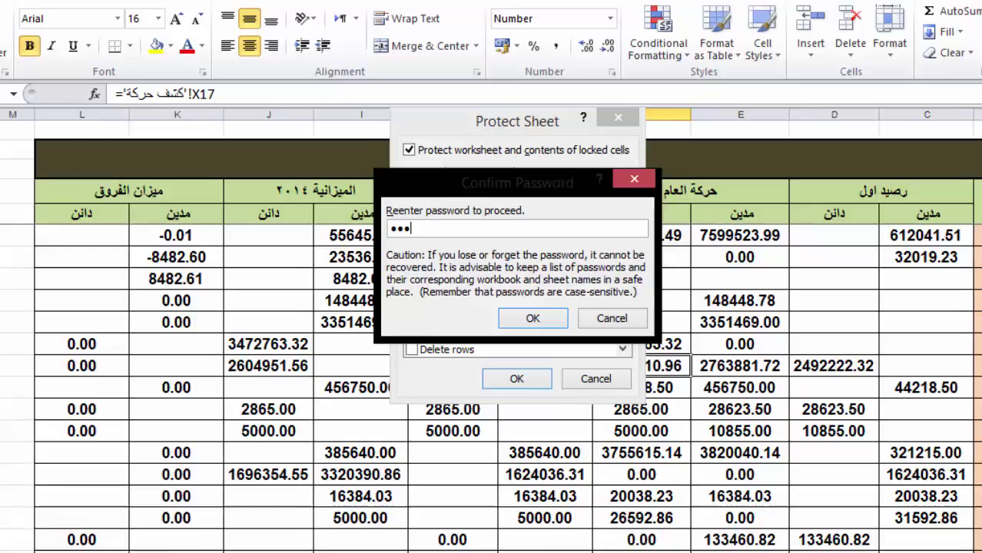
pyautogui.press('Return')
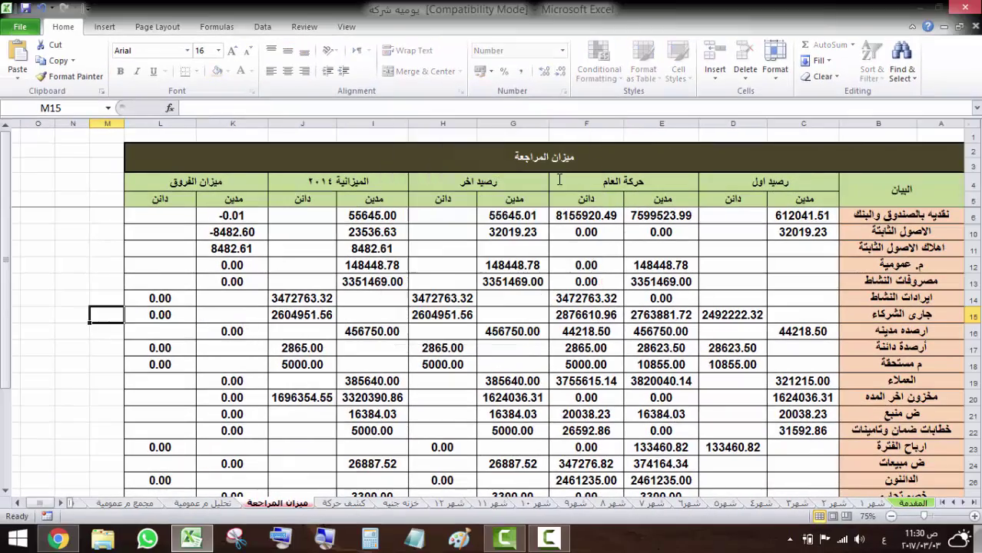
pyautogui.scroll(-4, 637, 248)
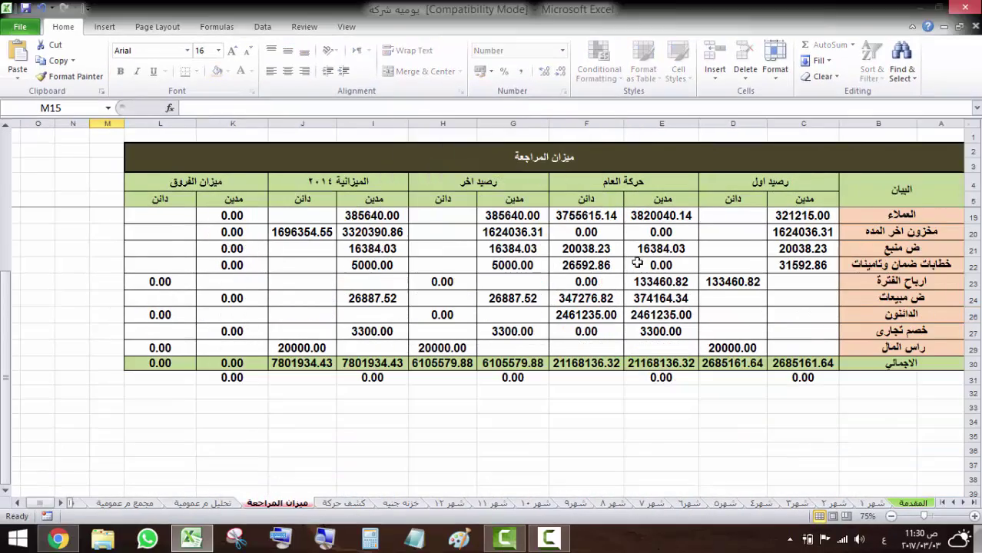
pyautogui.scroll(4, 649, 406)
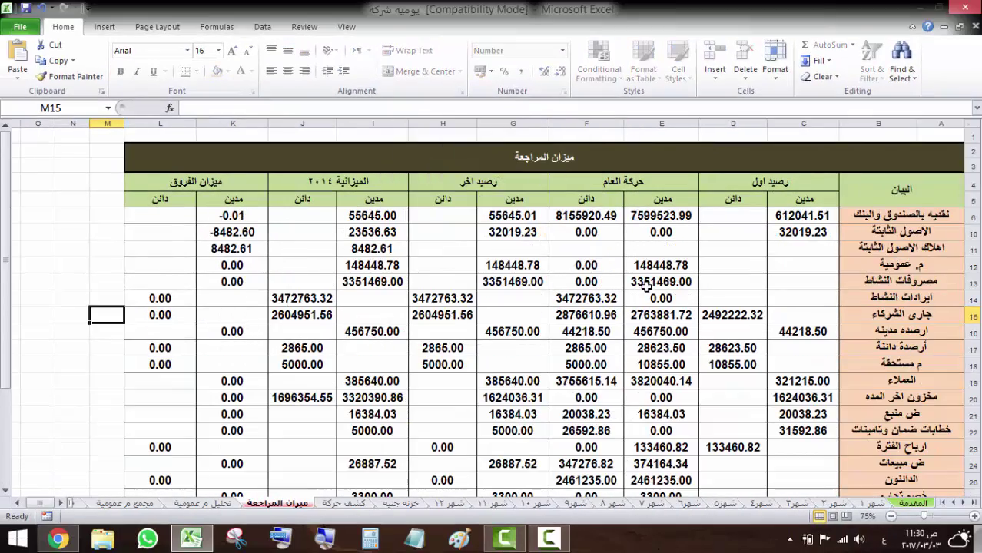
pyautogui.click(85, 262)
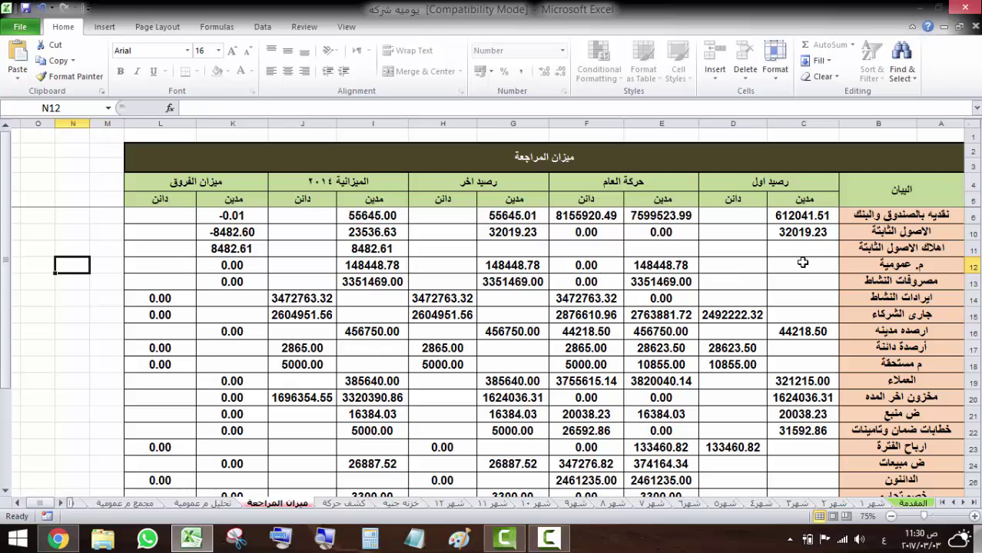
pyautogui.scroll(-5, 609, 297)
pyautogui.click(619, 355)
pyautogui.click(604, 399)
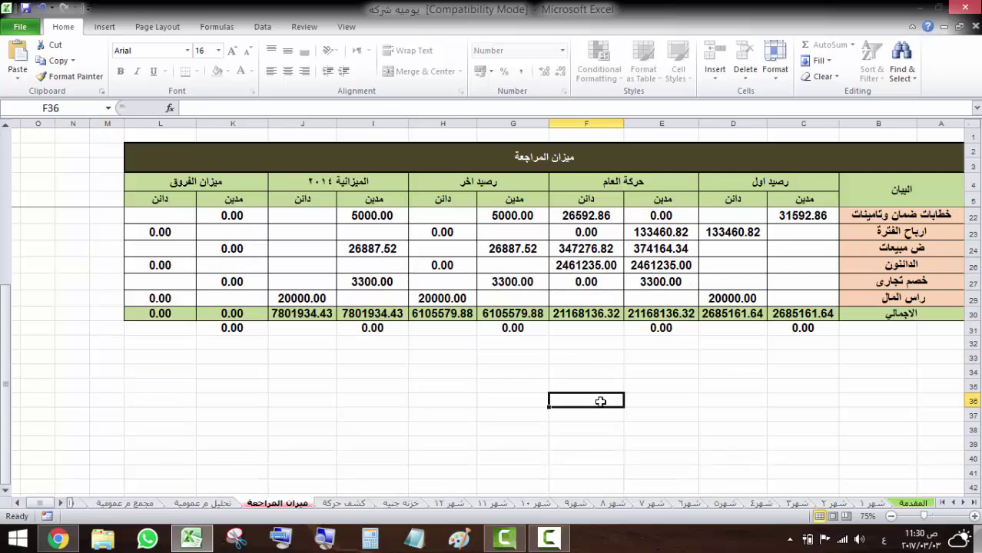
pyautogui.click(648, 390)
pyautogui.scroll(4, 637, 386)
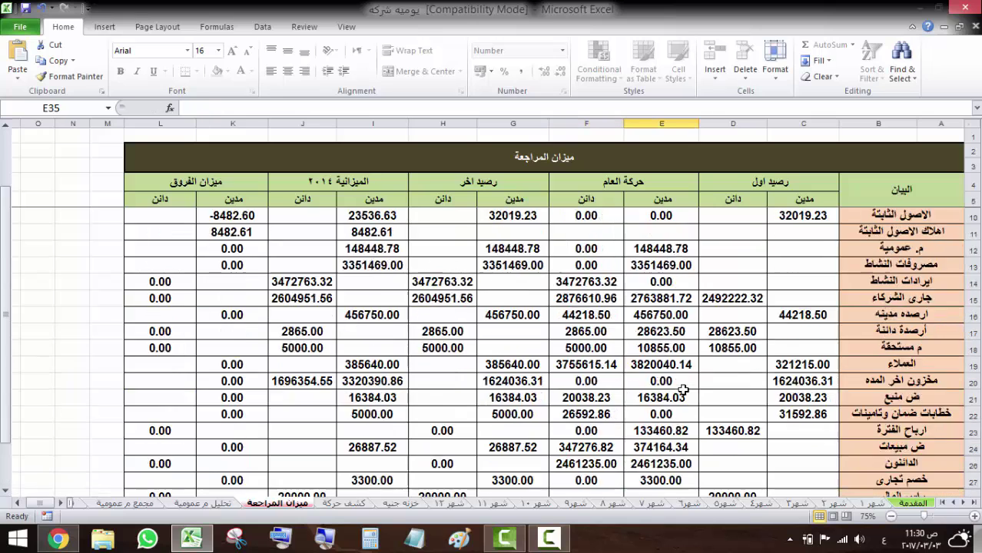
pyautogui.scroll(1, 638, 387)
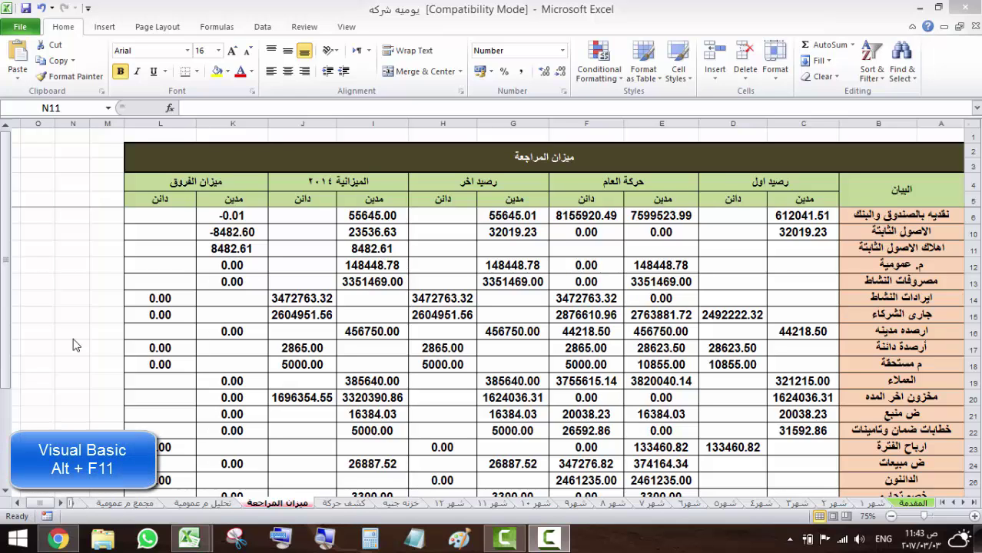
# Open the Sheet18 (ميزان المراجعة) code in VBA and add an empty Worksheet_SelectionChange procedure.
pyautogui.hotkey('alt', 'F11')
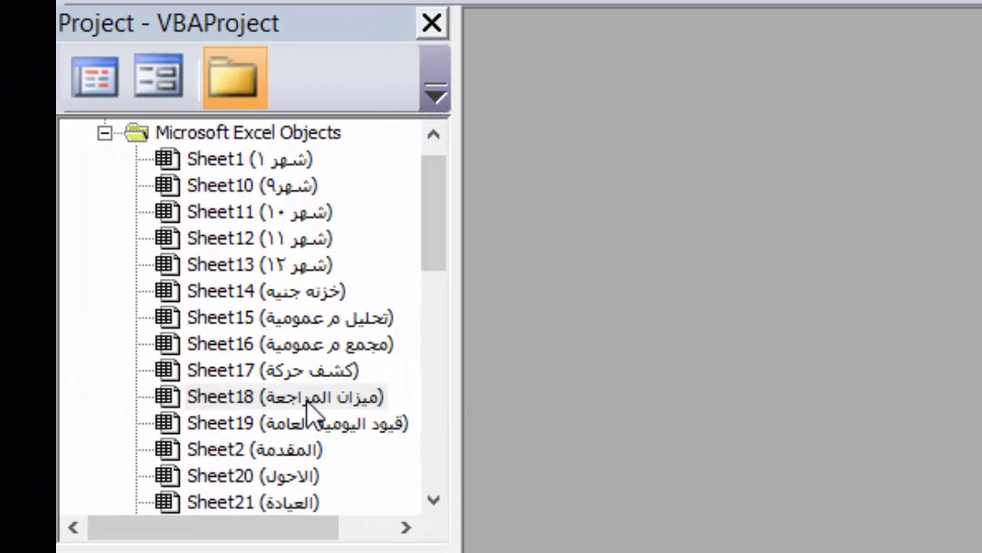
pyautogui.click(307, 403)
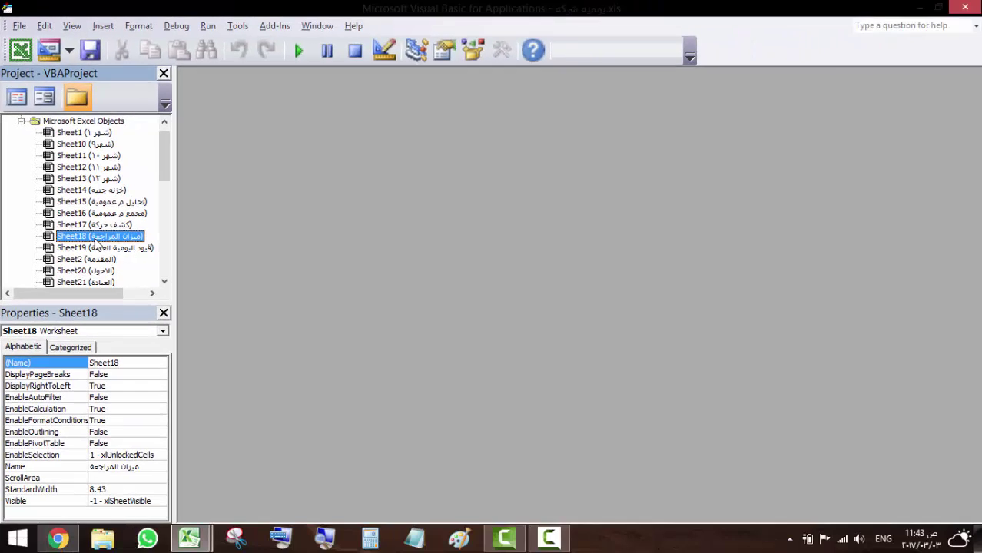
pyautogui.doubleClick(105, 239)
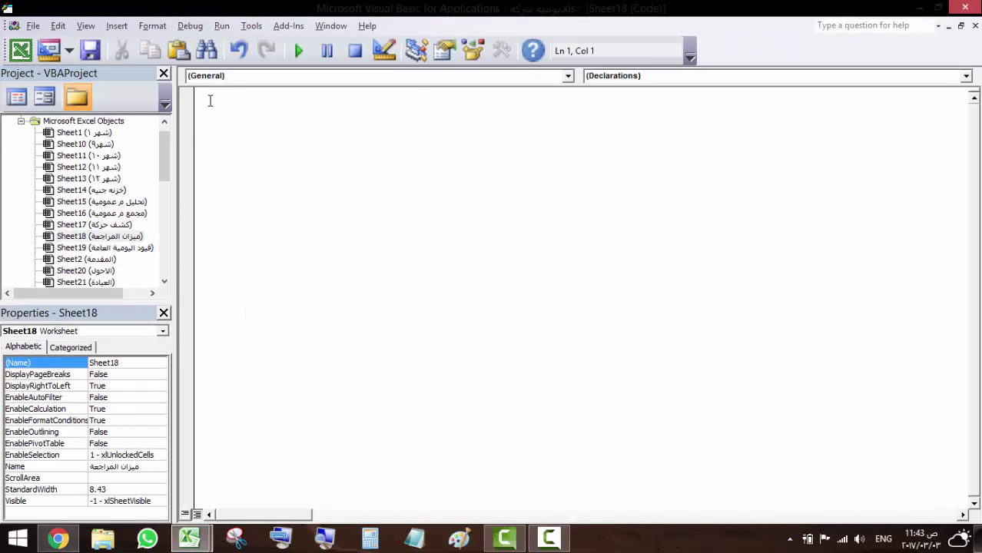
pyautogui.click(567, 75)
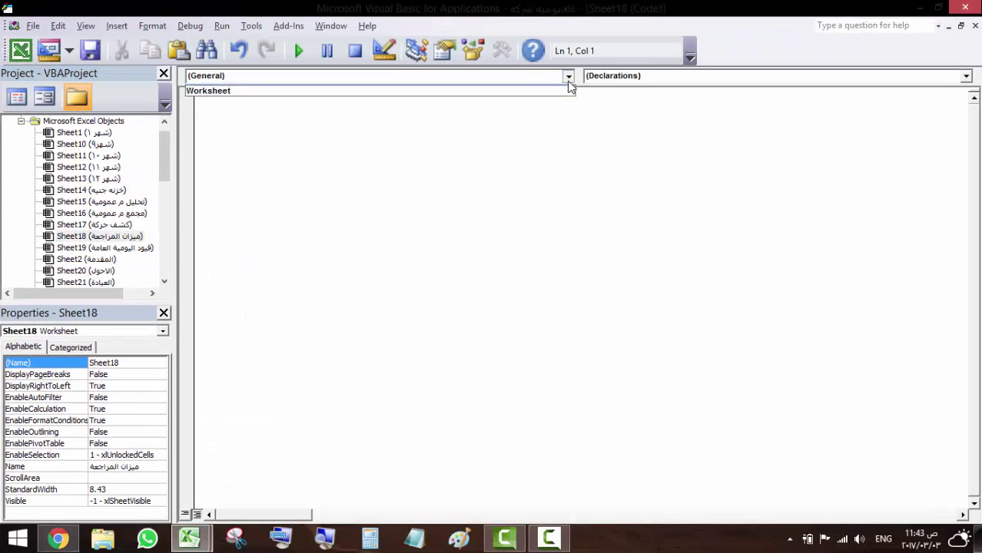
pyautogui.click(219, 101)
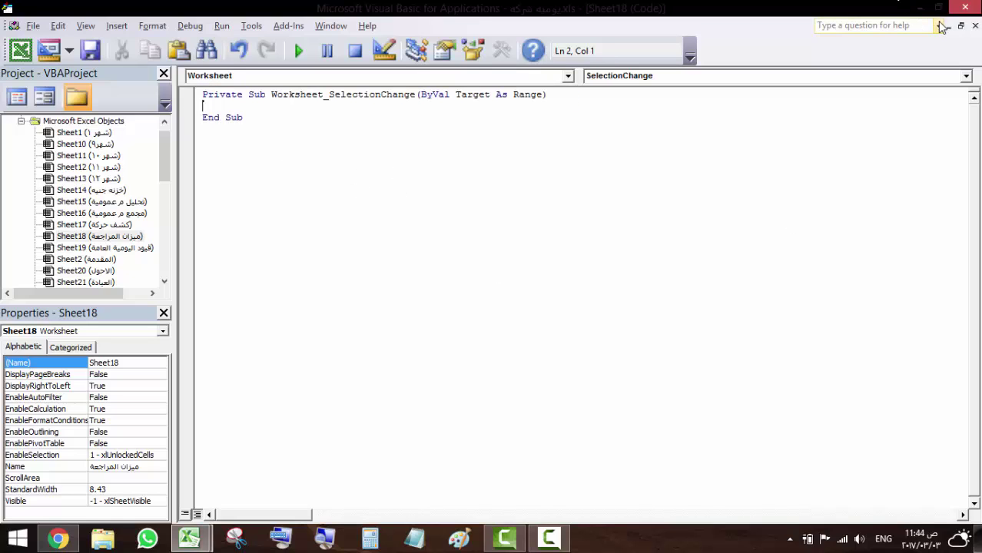
# Copy the If/ElseIf/End If lines from the Word document on the desktop, then return to VBA.
pyautogui.click(976, 537)
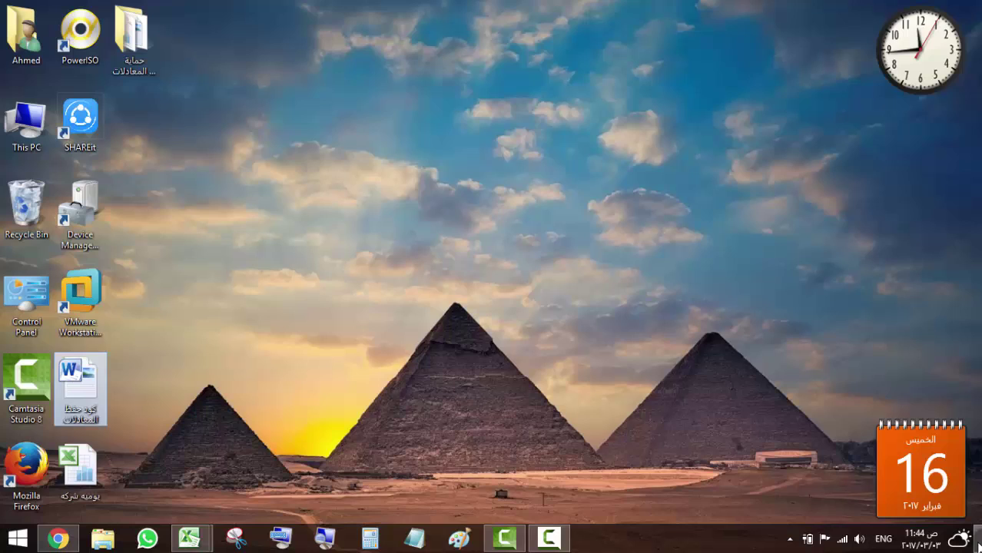
pyautogui.doubleClick(80, 384)
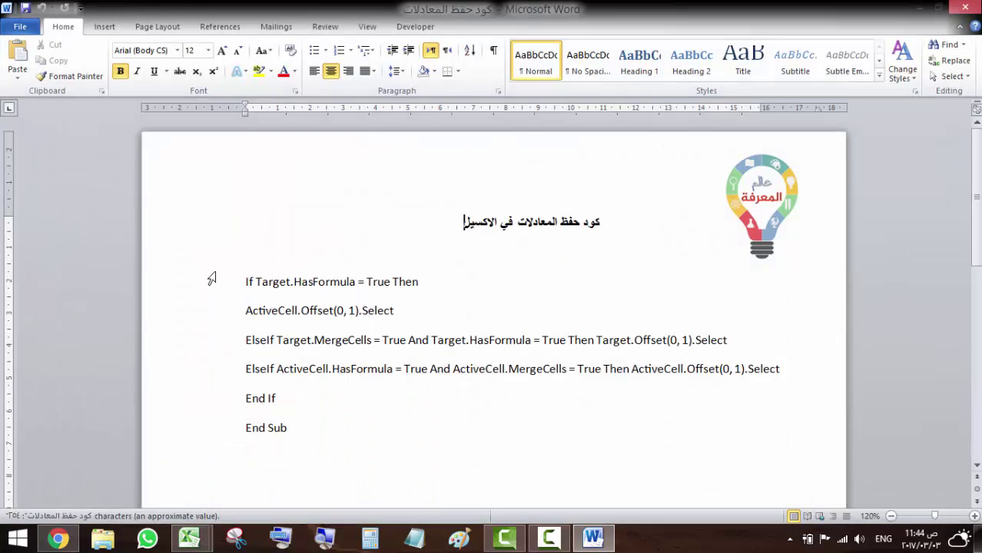
pyautogui.moveTo(228, 284); pyautogui.dragTo(239, 404)
pyautogui.hotkey('ctrl', 'c')
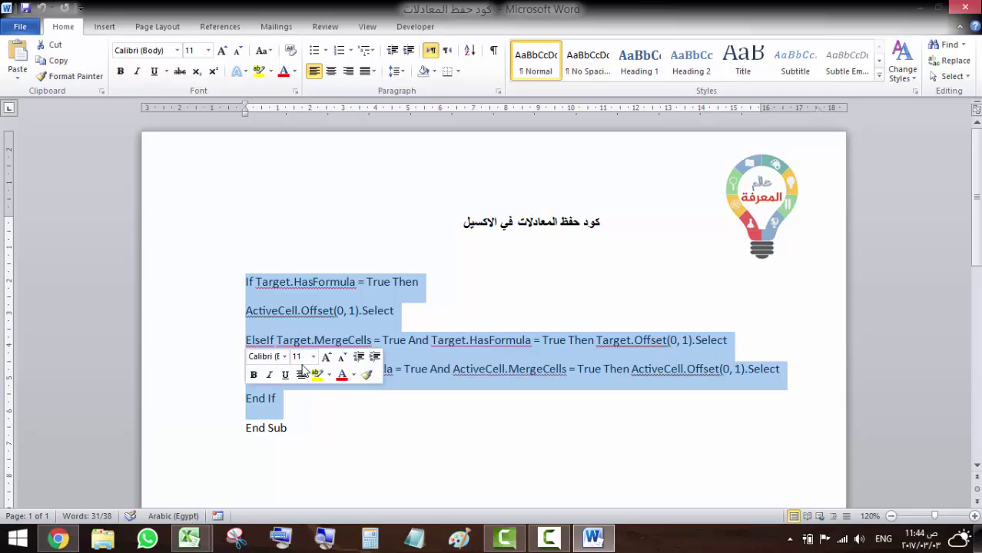
pyautogui.rightClick(354, 329)
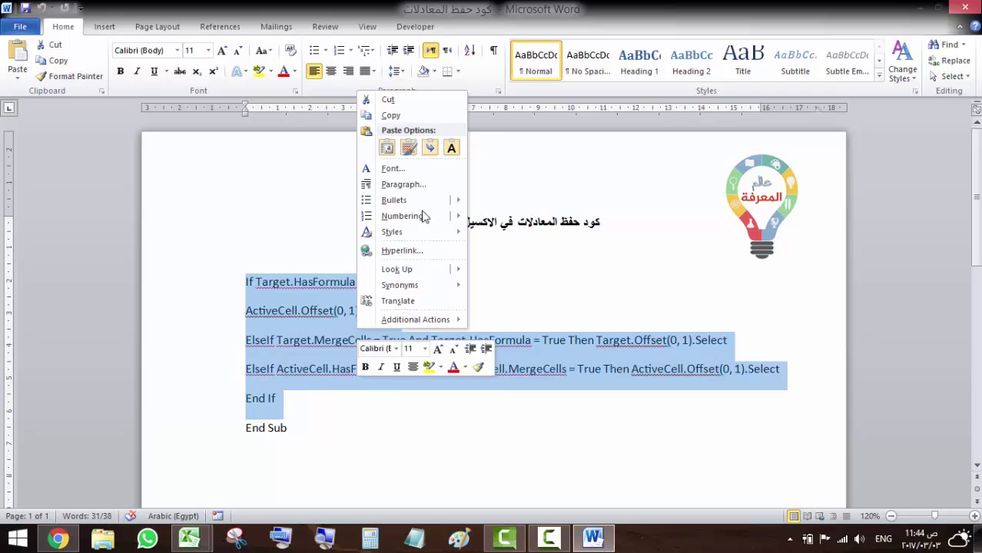
pyautogui.click(402, 116)
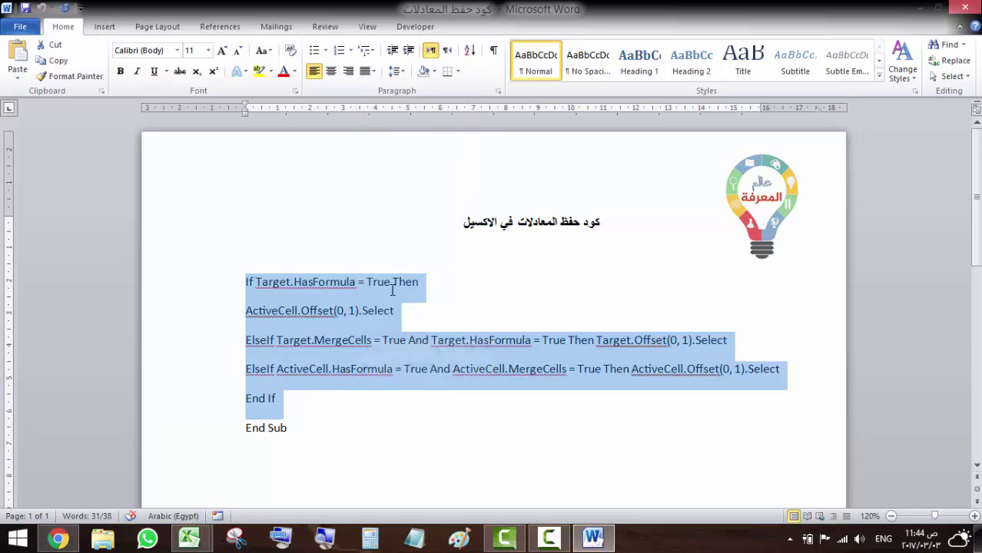
pyautogui.click(918, 8)
pyautogui.moveTo(189, 538)
pyautogui.click(274, 484)
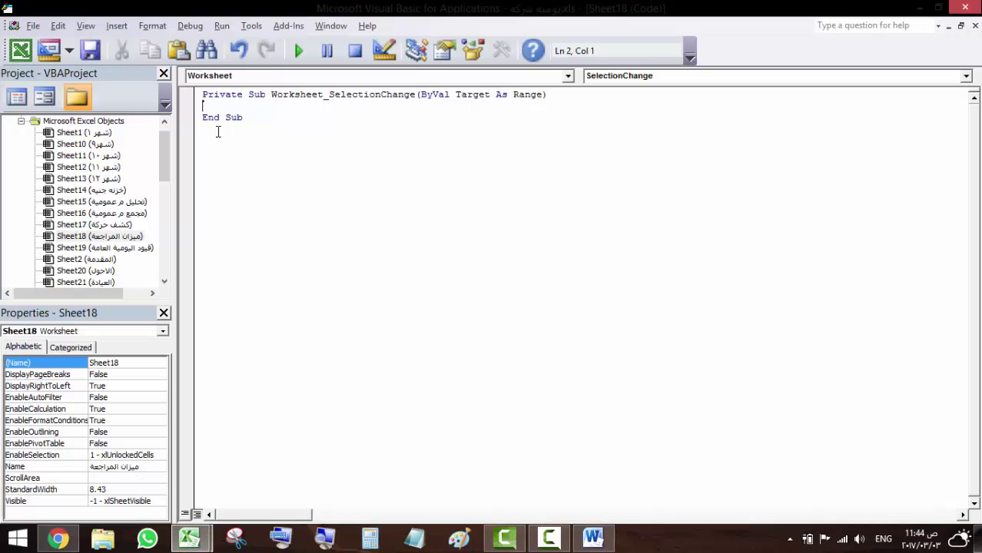
# Paste the If/ElseIf formula-skipping code into Sheet18's Worksheet_SelectionChange procedure and return to Excel.
pyautogui.hotkey('ctrl', 'v')
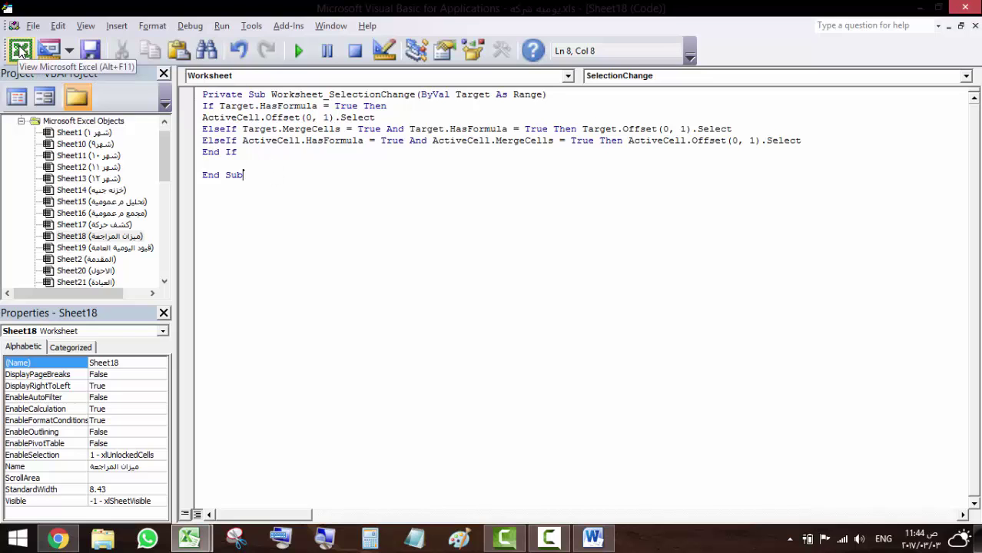
pyautogui.click(20, 50)
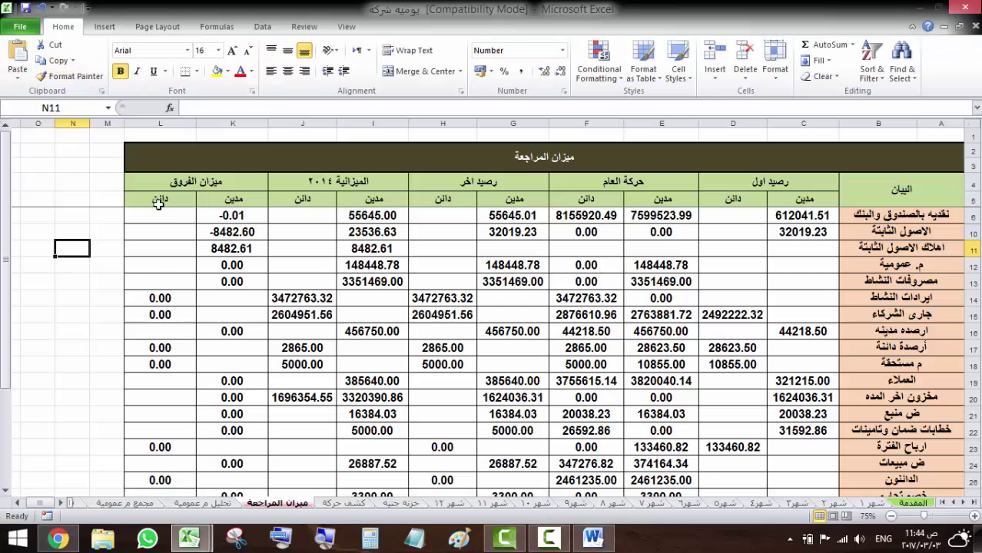
pyautogui.click(610, 239)
pyautogui.click(586, 283)
pyautogui.click(591, 250)
pyautogui.click(594, 234)
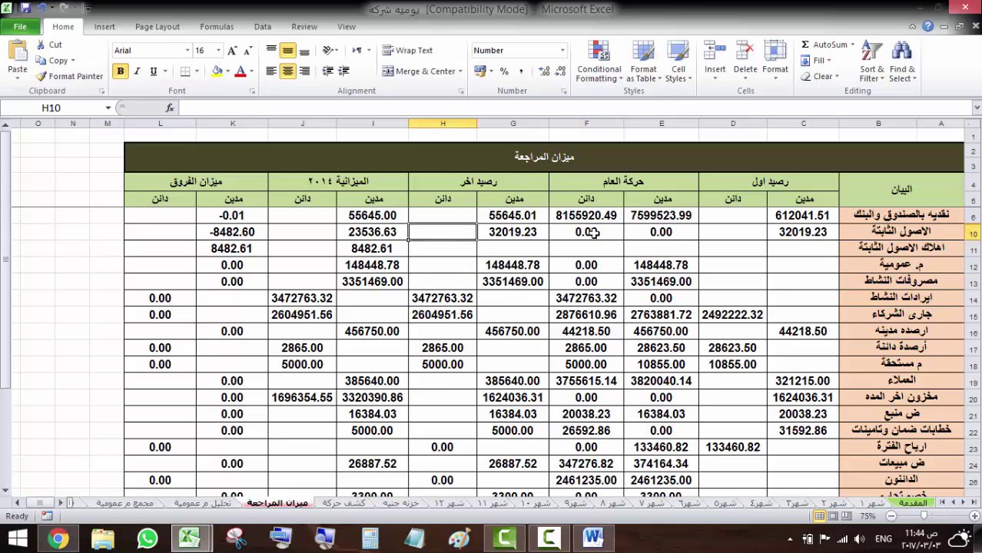
pyautogui.click(581, 295)
pyautogui.click(585, 314)
pyautogui.click(585, 347)
pyautogui.click(591, 374)
pyautogui.click(585, 347)
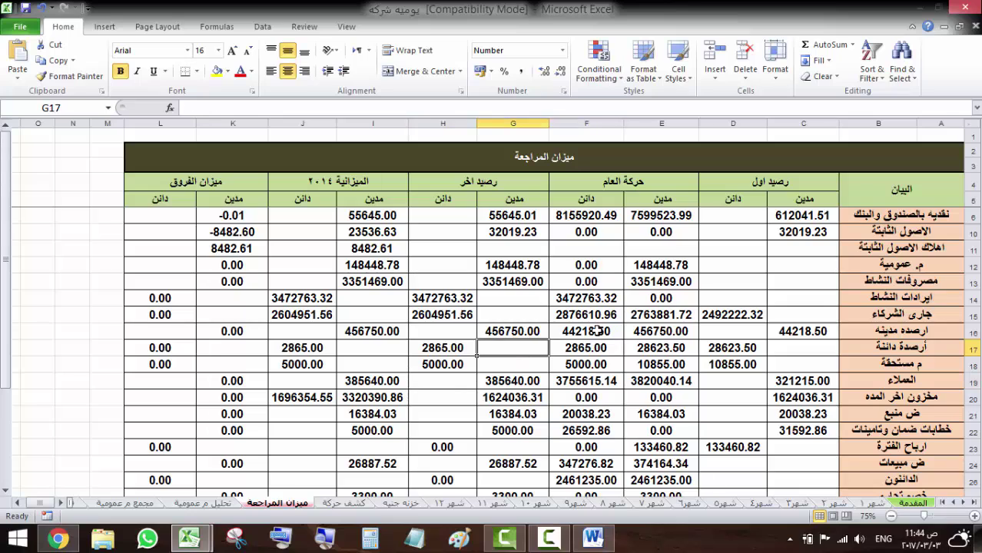
pyautogui.click(593, 330)
pyautogui.click(596, 346)
pyautogui.click(597, 322)
pyautogui.click(596, 346)
pyautogui.click(597, 366)
pyautogui.click(591, 347)
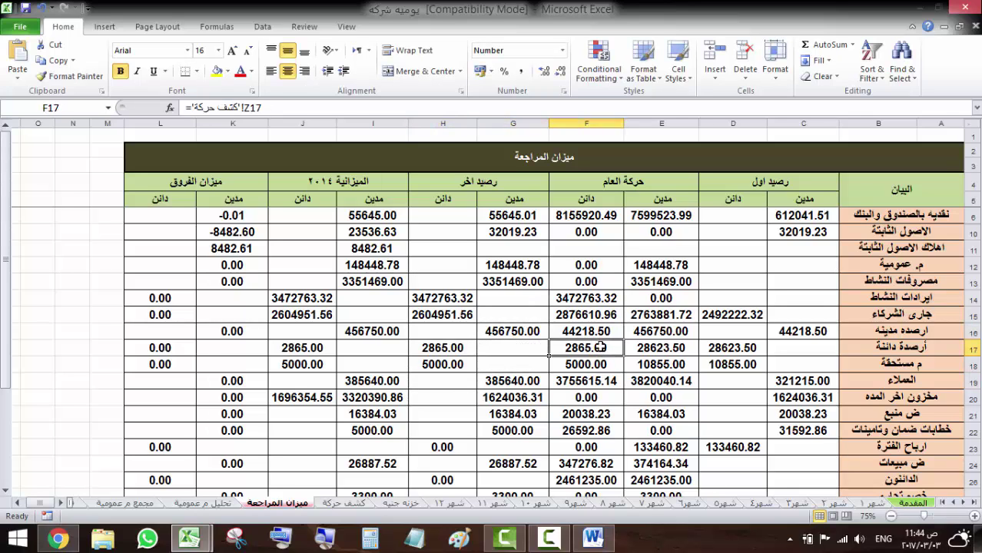
pyautogui.click(507, 342)
pyautogui.click(442, 331)
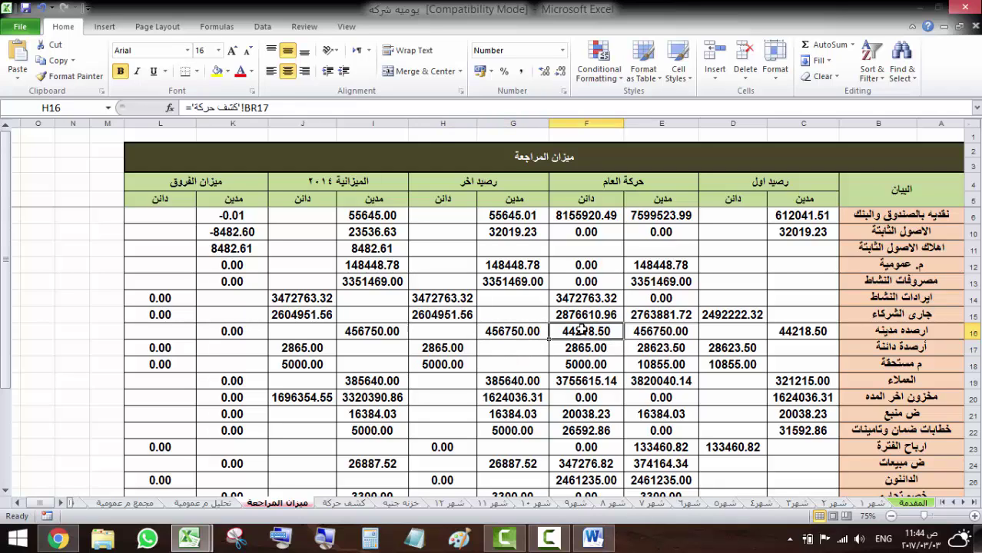
pyautogui.click(529, 315)
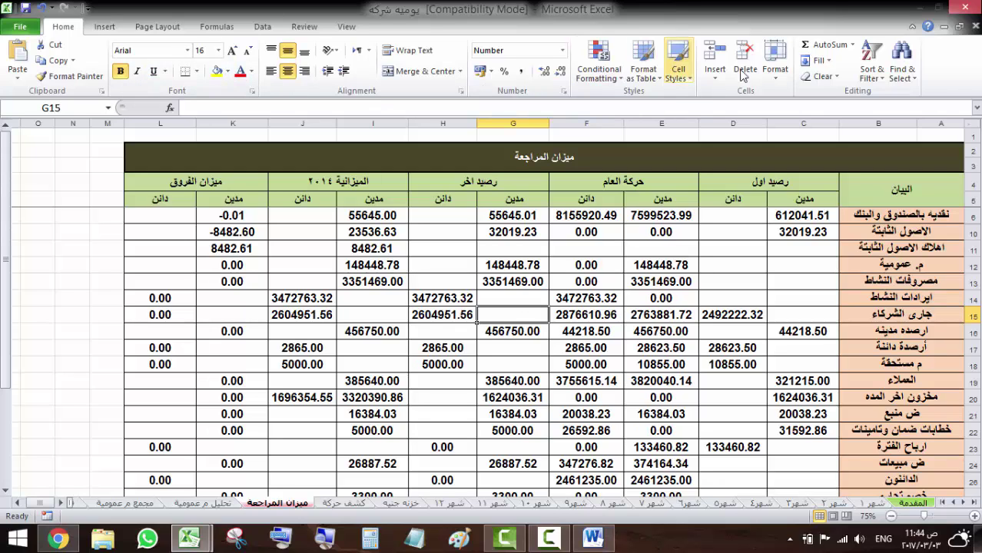
pyautogui.click(107, 265)
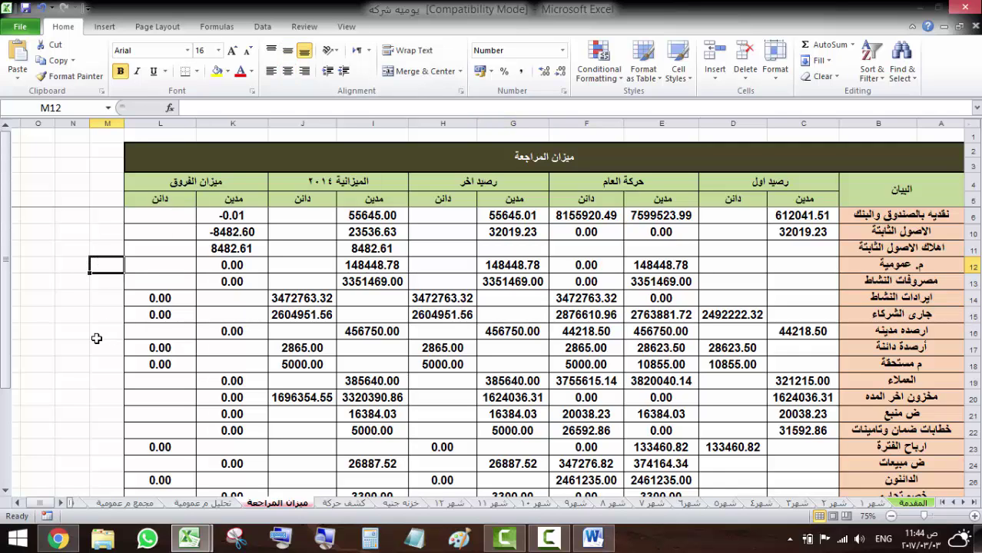
# Save the workbook يوميه شركه to the Desktop as an Excel Macro-Enabled Workbook.
pyautogui.press('F12')
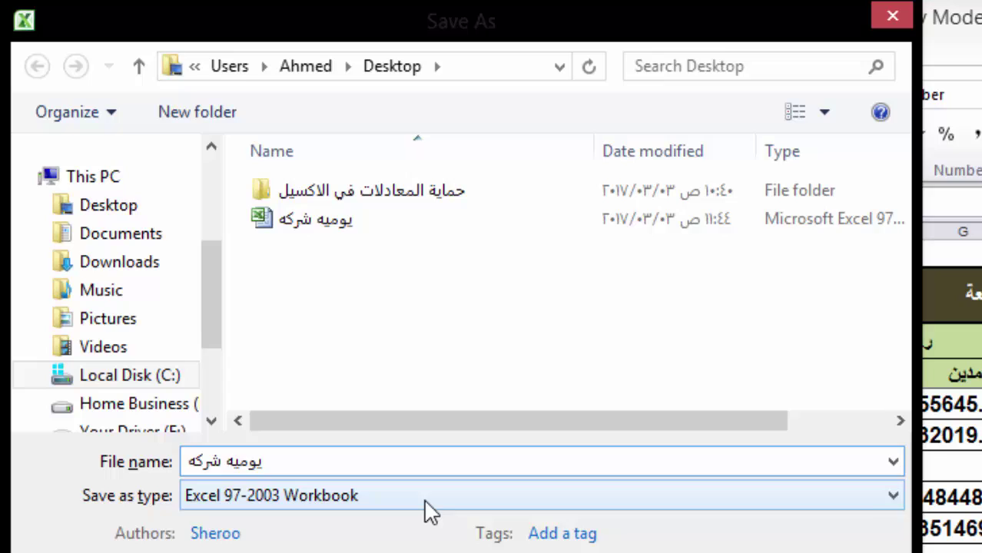
pyautogui.click(230, 263)
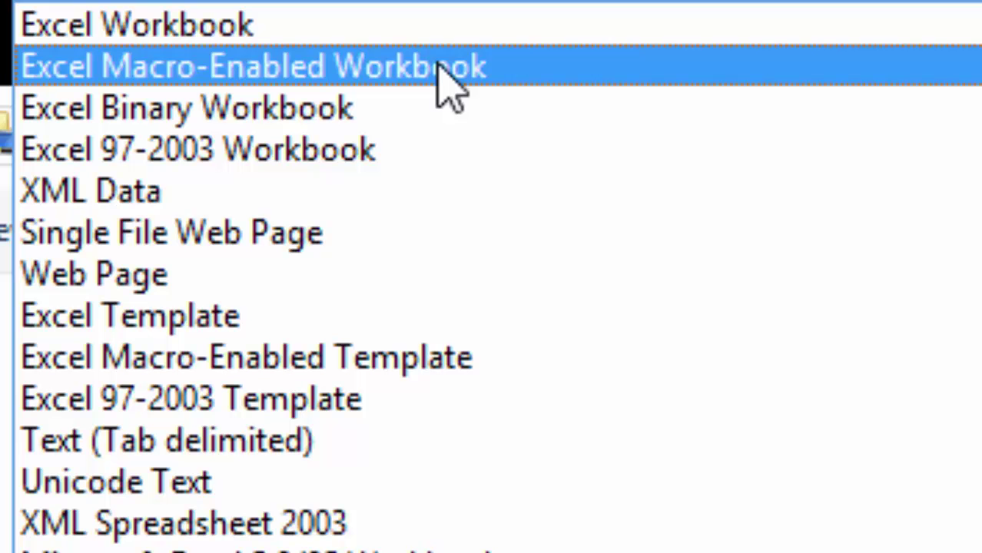
pyautogui.click(439, 67)
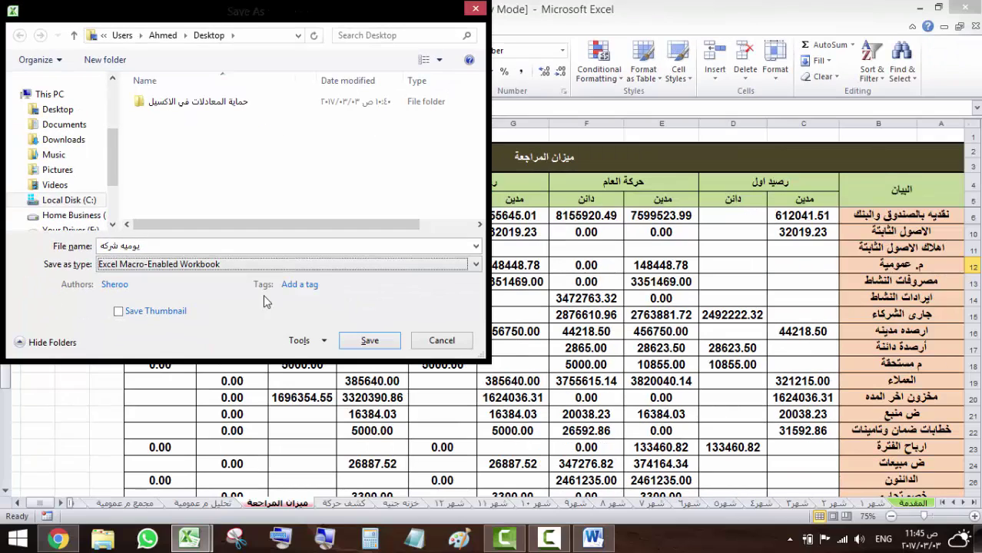
pyautogui.click(370, 342)
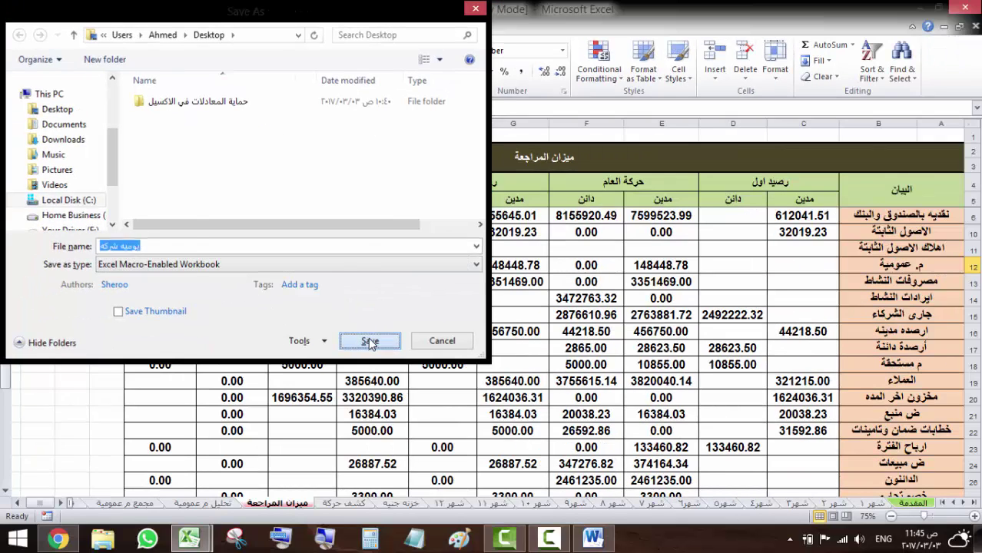
pyautogui.click(65, 334)
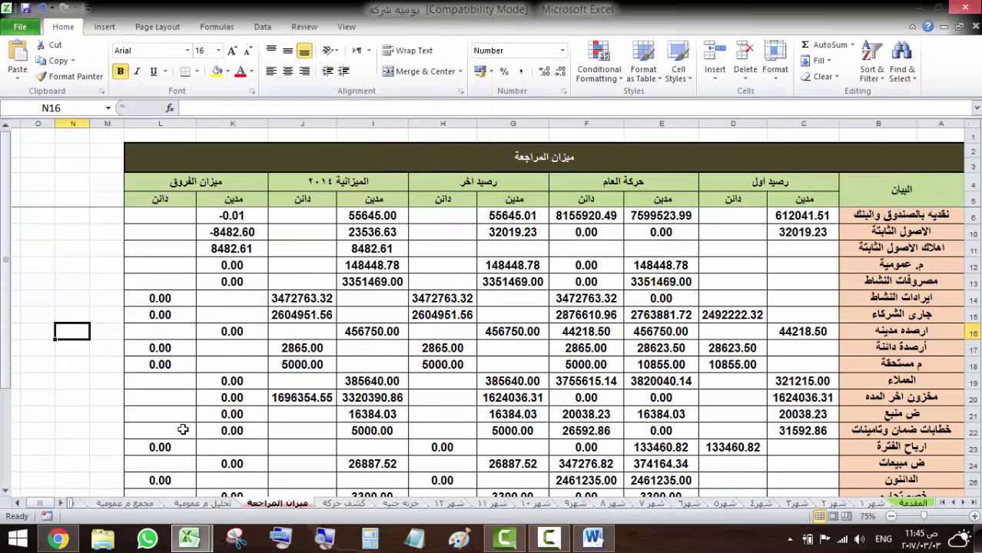
# In Chrome, show the MediaFire download page for كود حفظ المعادلات.docx, then the How To Excel channel.
pyautogui.click(58, 539)
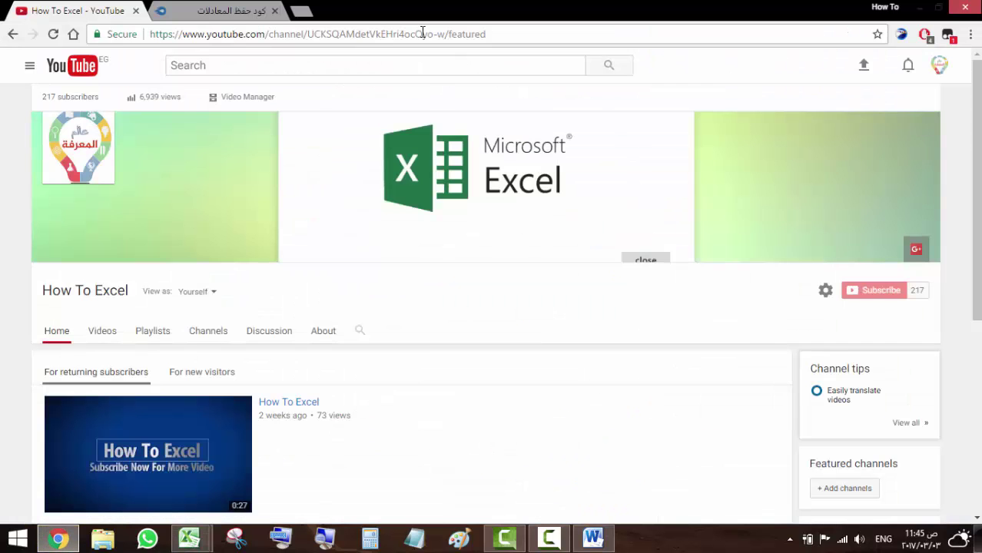
pyautogui.click(184, 8)
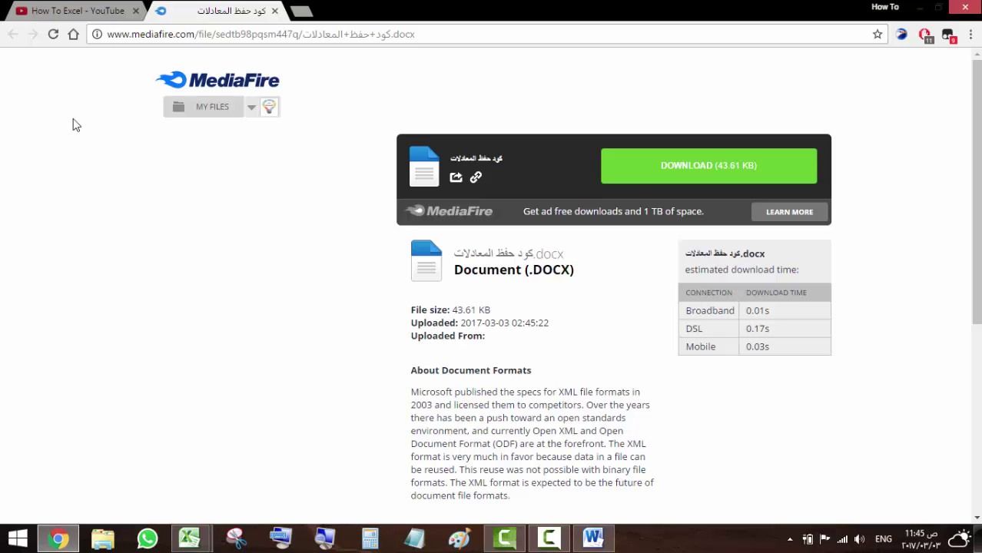
pyautogui.click(77, 9)
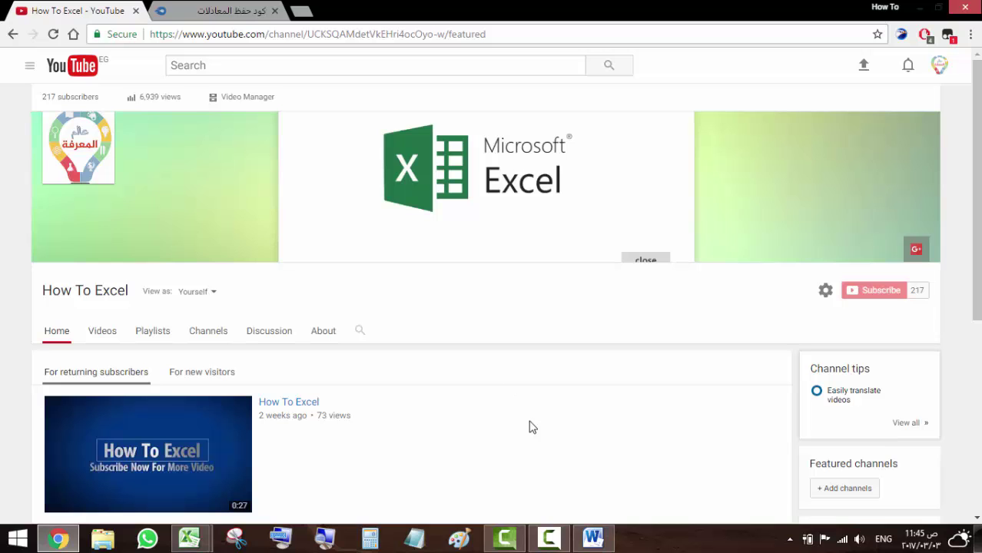
# Bring the Excel workbook back to the front on the المقدمة sheet.
pyautogui.click(192, 538)
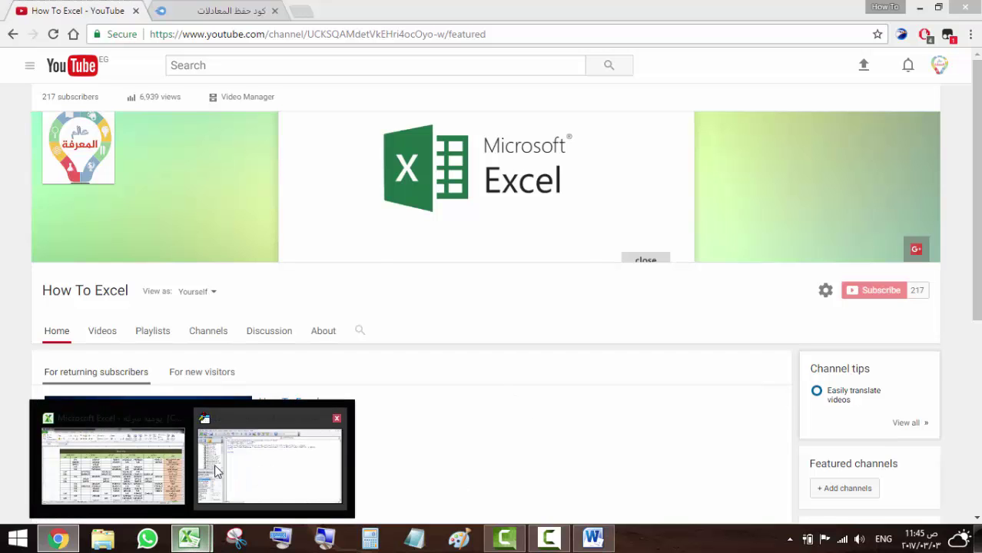
pyautogui.click(112, 465)
pyautogui.click(908, 503)
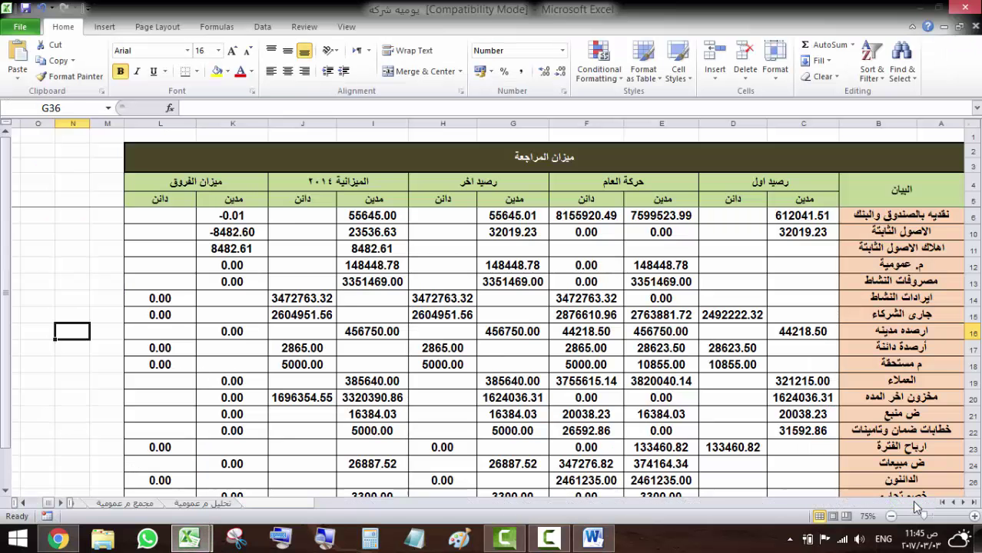